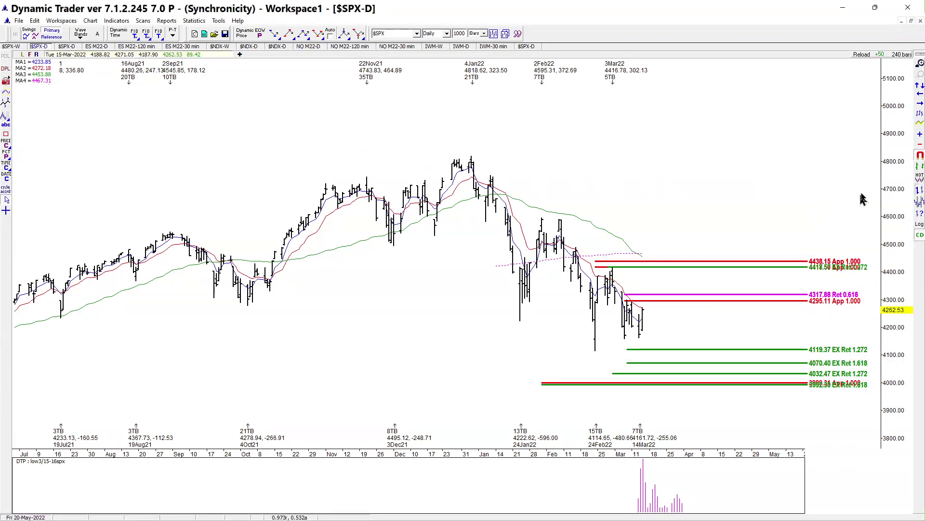
Mark the upper moving averages, the February decline and the mid-March low on the $SPX daily chart with temporary pen strokes and clear them
{"action": "left_click", "coordinate": [892, 178]}
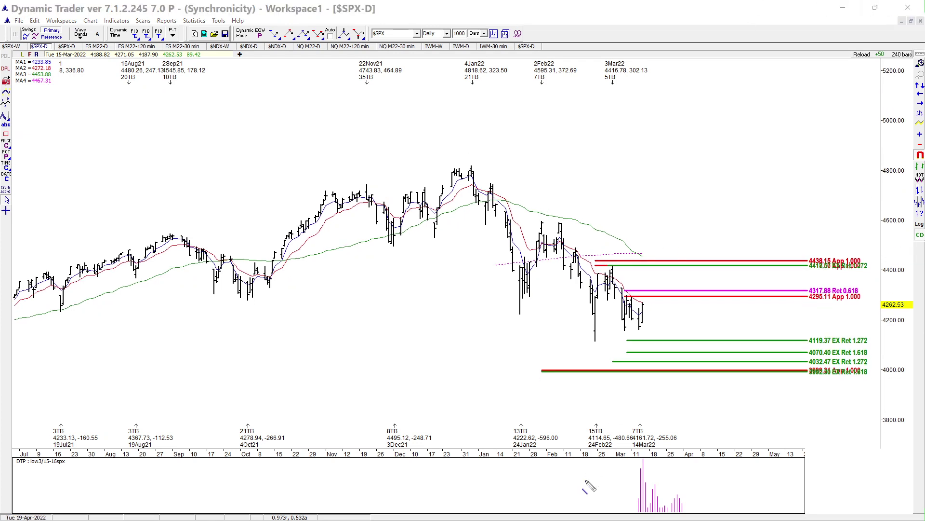
{"action": "left_click_drag", "start_coordinate": [588, 255], "coordinate": [615, 259]}
{"action": "left_click_drag", "start_coordinate": [600, 229], "coordinate": [632, 241]}
{"action": "left_click_drag", "start_coordinate": [568, 241], "coordinate": [571, 267]}
{"action": "left_click_drag", "start_coordinate": [632, 331], "coordinate": [651, 330]}
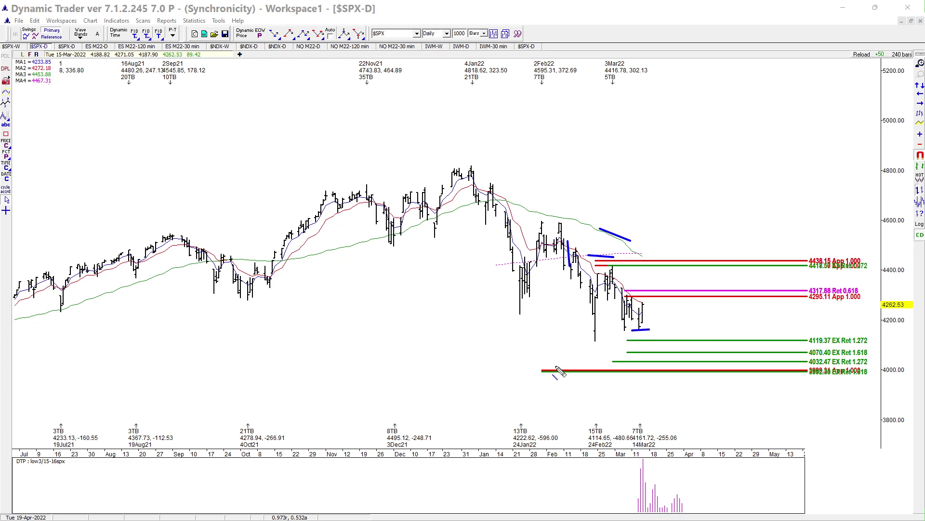
{"action": "key", "text": "Escape"}
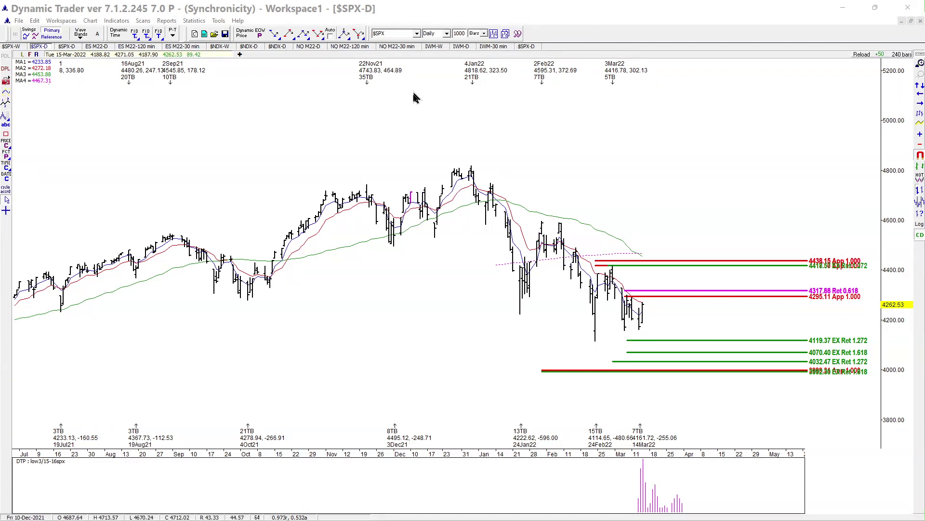
Review the $SPX daily chart with the 3/14-17 time projections, checking the ES M22 30-minute and daily charts alongside it
{"action": "left_click_drag", "start_coordinate": [448, 452], "coordinate": [441, 453]}
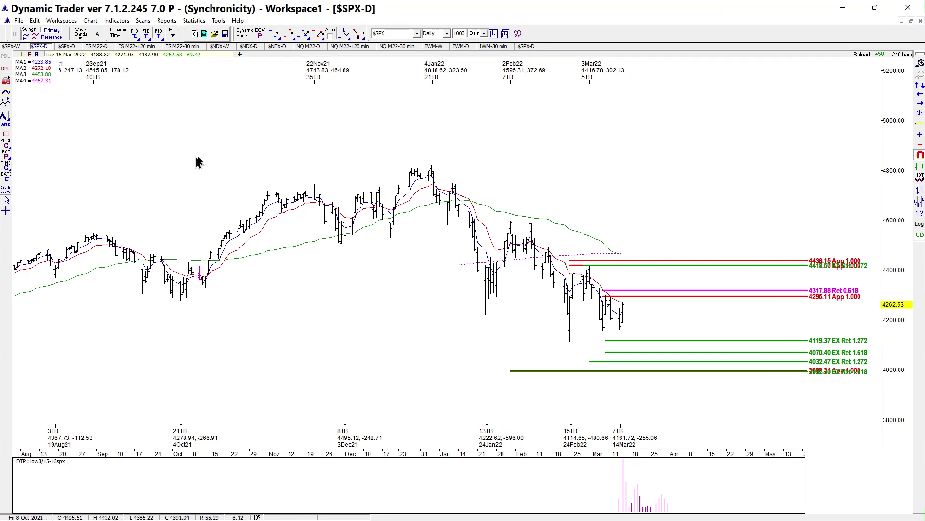
{"action": "left_click", "coordinate": [73, 47]}
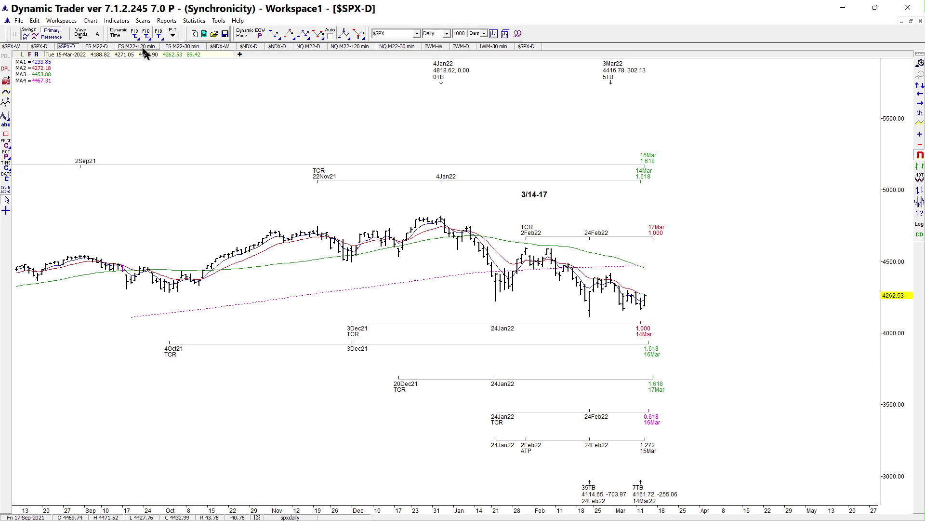
{"action": "left_click", "coordinate": [182, 46]}
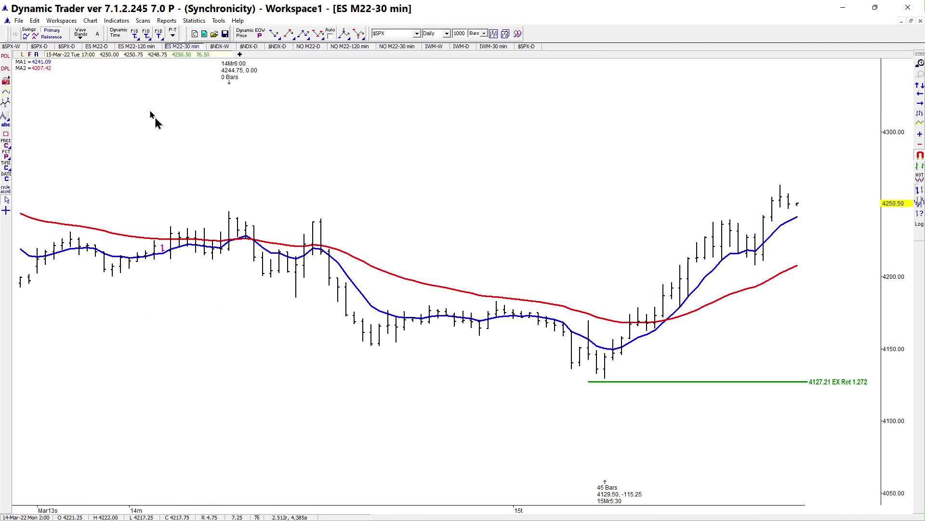
{"action": "left_click", "coordinate": [96, 47]}
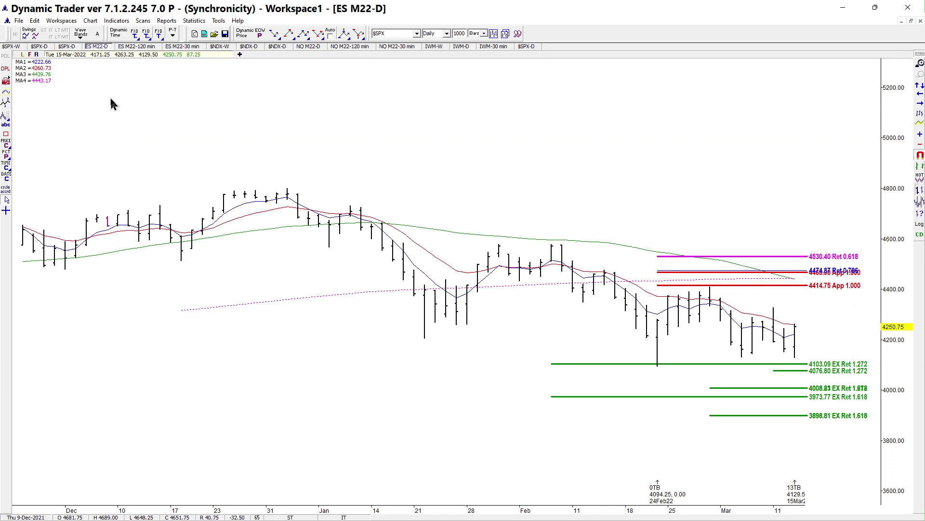
{"action": "left_click", "coordinate": [68, 46]}
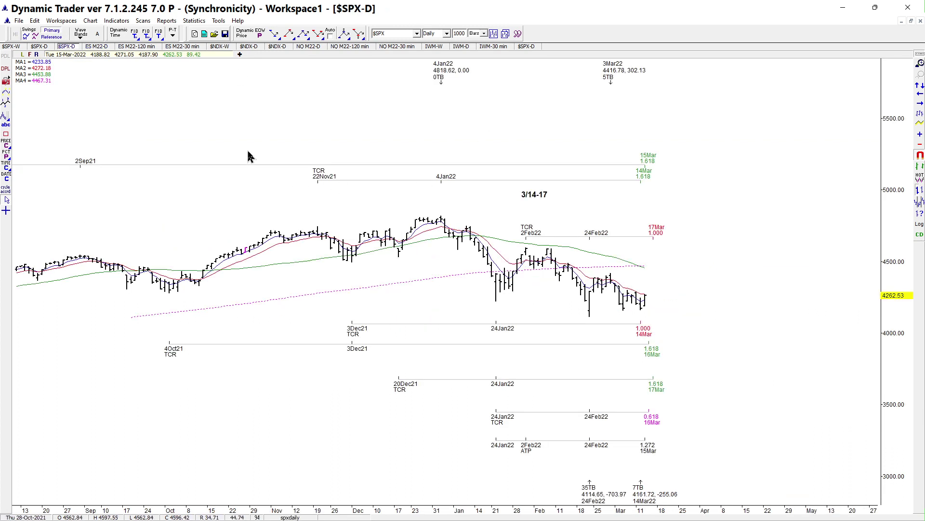
Examine the ES M22 daily chart's price levels and the 4276-4284 resistance zone on the ES M22 120-minute chart
{"action": "left_click", "coordinate": [96, 46]}
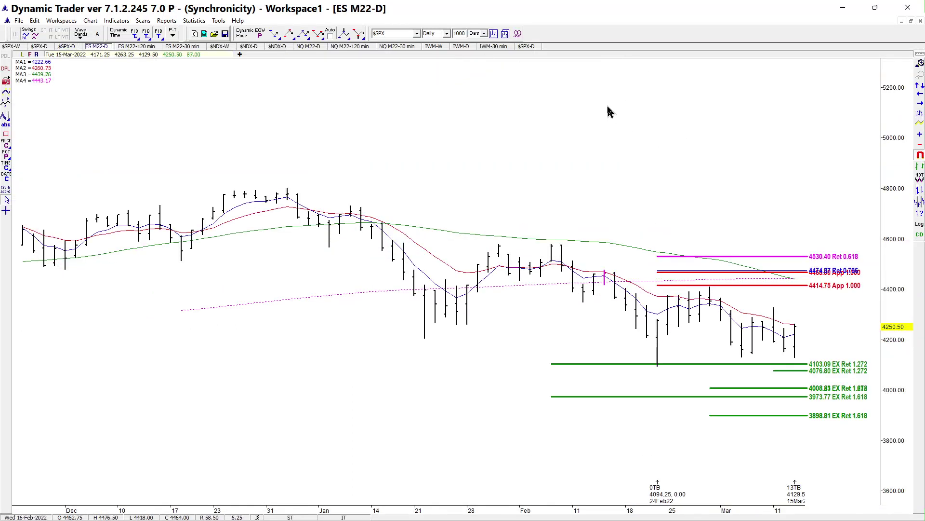
{"action": "left_click_drag", "start_coordinate": [888, 132], "coordinate": [887, 121]}
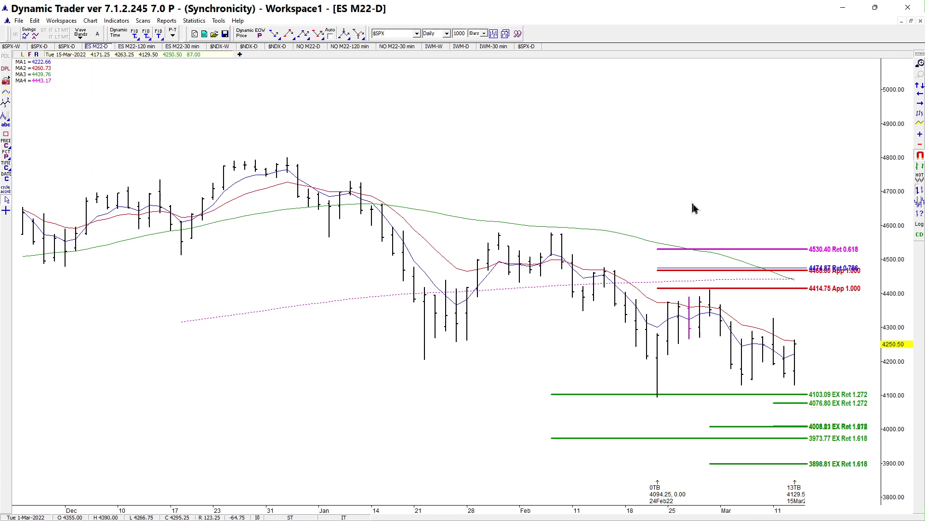
{"action": "left_click", "coordinate": [146, 47]}
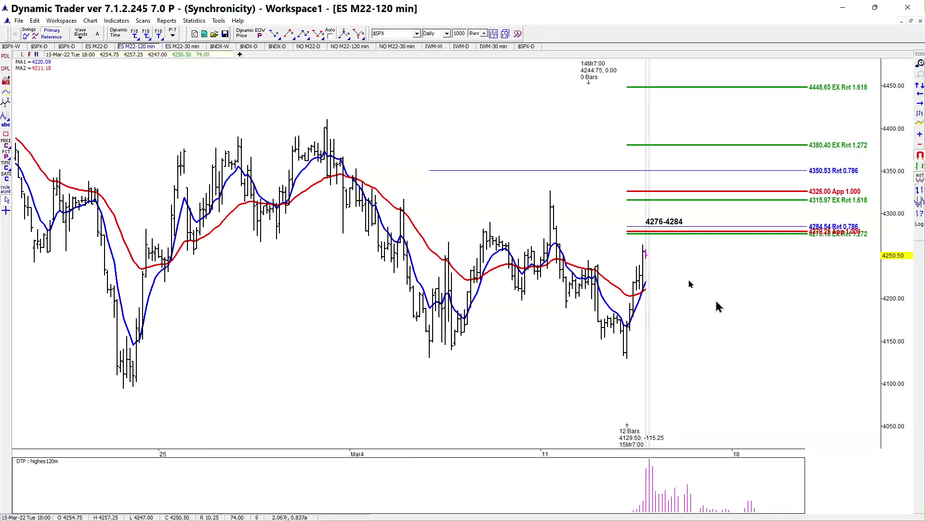
{"action": "left_click_drag", "start_coordinate": [899, 300], "coordinate": [896, 286]}
{"action": "left_click_drag", "start_coordinate": [620, 460], "coordinate": [582, 456]}
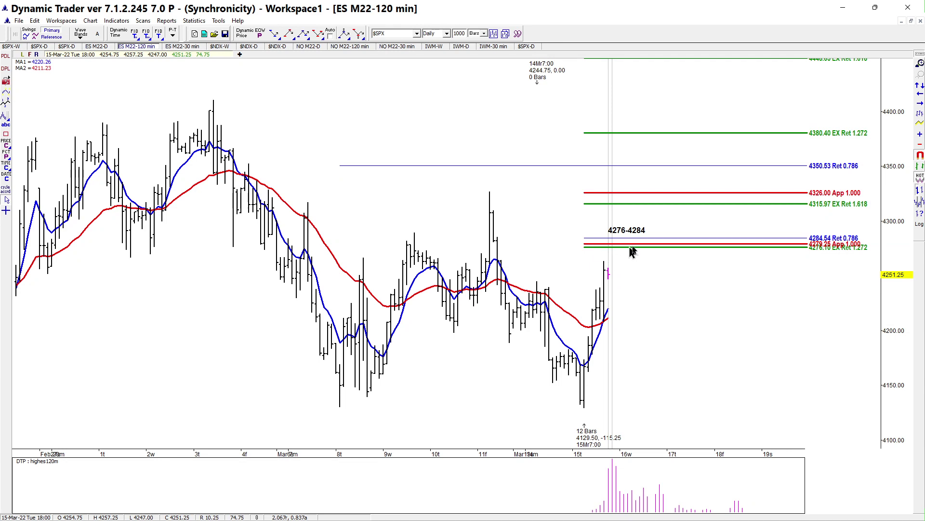
{"action": "mouse_move", "coordinate": [640, 254]}
{"action": "mouse_move", "coordinate": [653, 212]}
Project the decline into the 15 March low at 1.000 down from the latest swing high on the ES M22 120-minute chart
{"action": "left_click", "coordinate": [584, 393]}
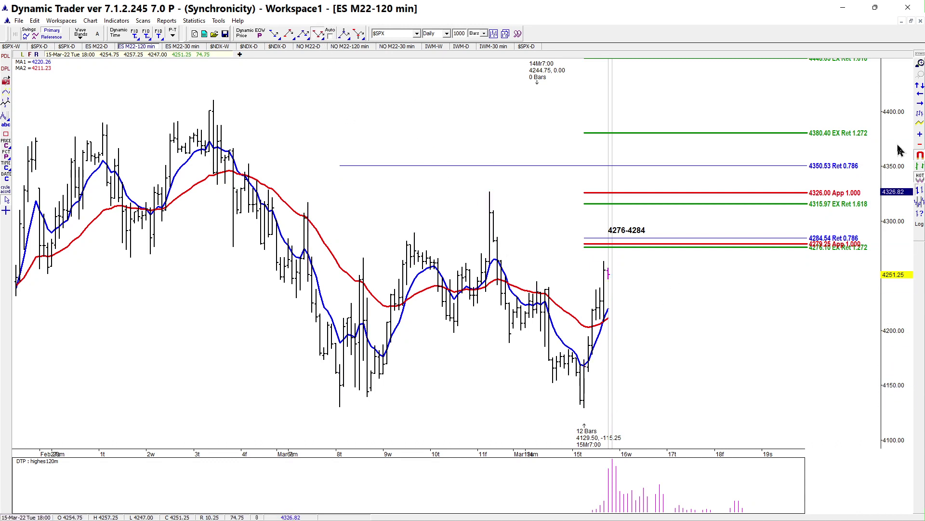
{"action": "left_click", "coordinate": [918, 188]}
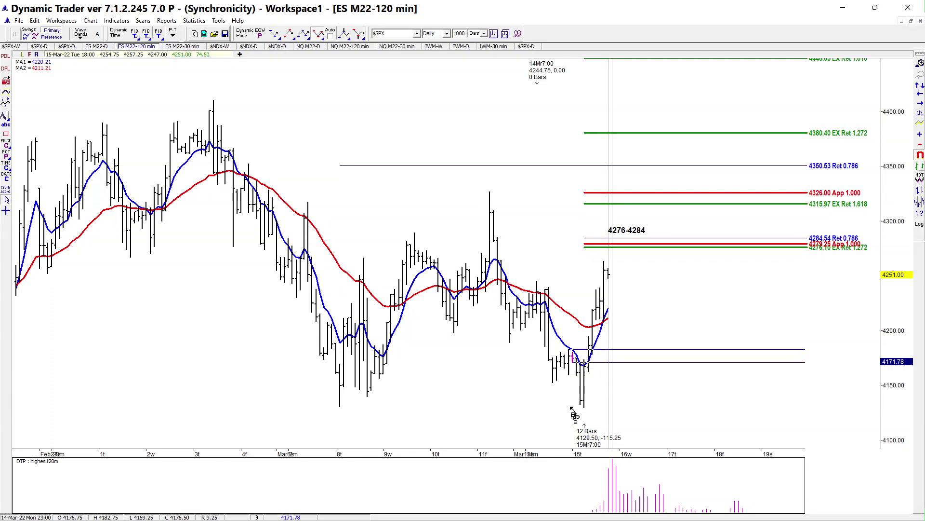
{"action": "left_click", "coordinate": [584, 407]}
{"action": "left_click", "coordinate": [605, 265]}
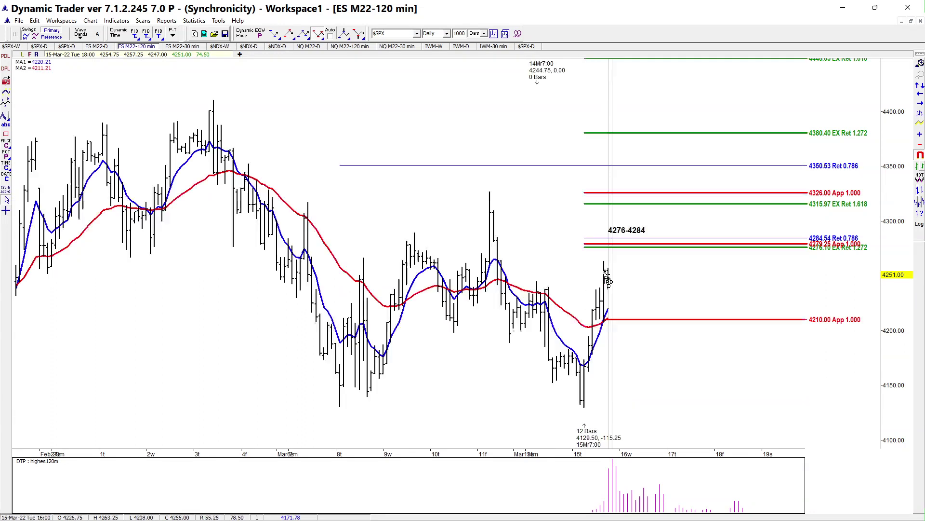
Add price retracements of the rally from the 15 March low to the latest swing high
{"action": "left_click", "coordinate": [289, 33]}
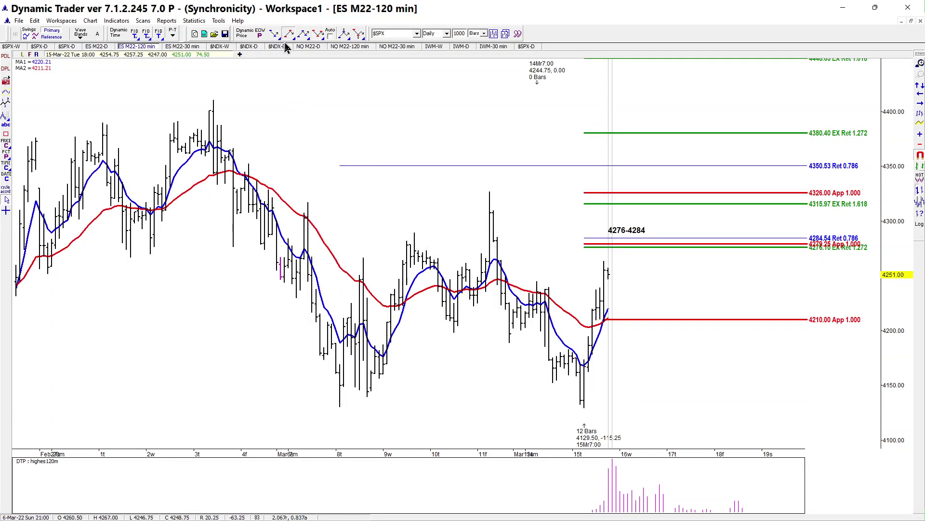
{"action": "left_click", "coordinate": [584, 407]}
{"action": "left_click", "coordinate": [604, 261]}
{"action": "left_click", "coordinate": [604, 285]}
Erase the 0.236 and 0.382 retracement lines from the ES M22 120-minute chart, keeping the 1.000 projection
{"action": "right_click", "coordinate": [671, 295]}
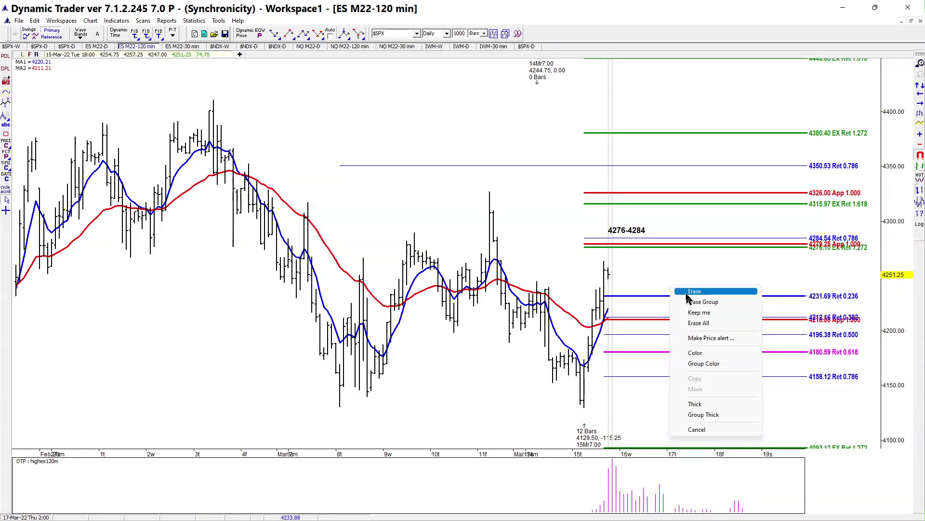
{"action": "left_click", "coordinate": [687, 292]}
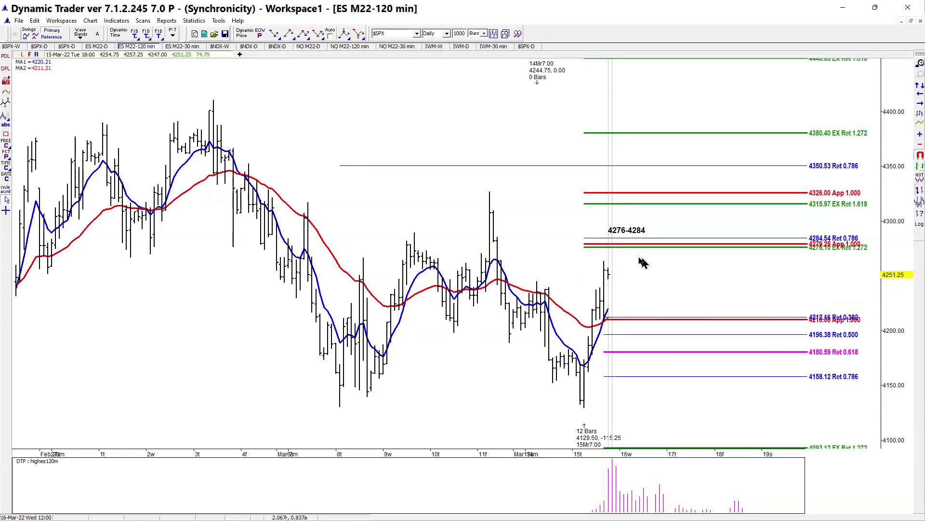
{"action": "left_click", "coordinate": [609, 265]}
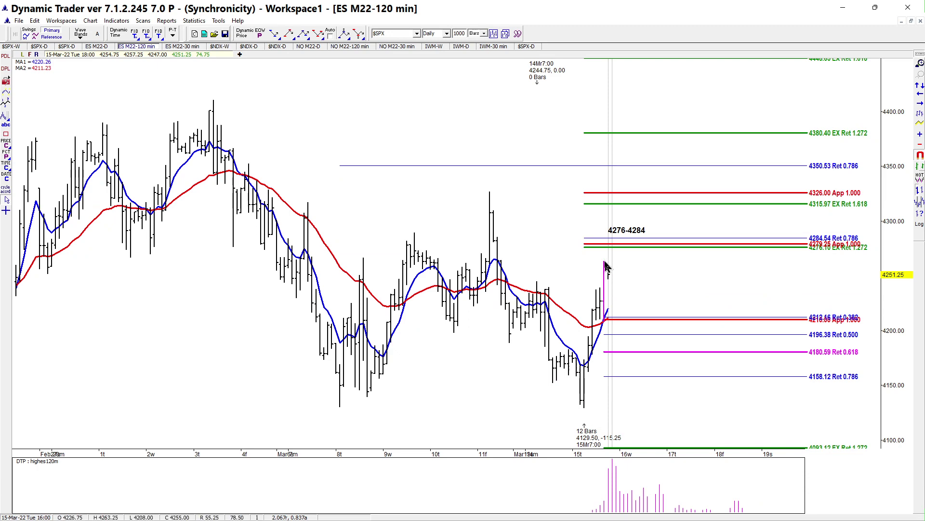
{"action": "left_click_drag", "start_coordinate": [901, 344], "coordinate": [902, 342]}
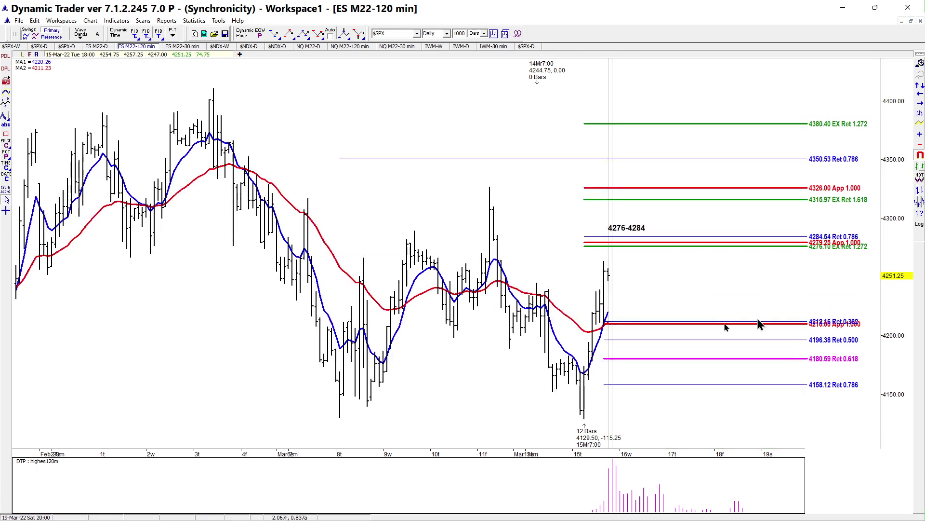
{"action": "right_click", "coordinate": [680, 320]}
{"action": "left_click", "coordinate": [686, 323]}
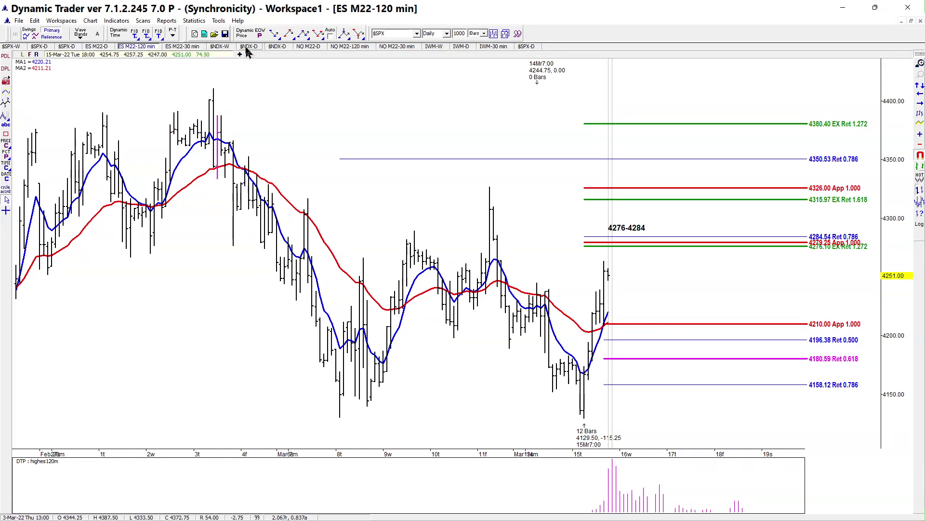
{"action": "left_click", "coordinate": [223, 47]}
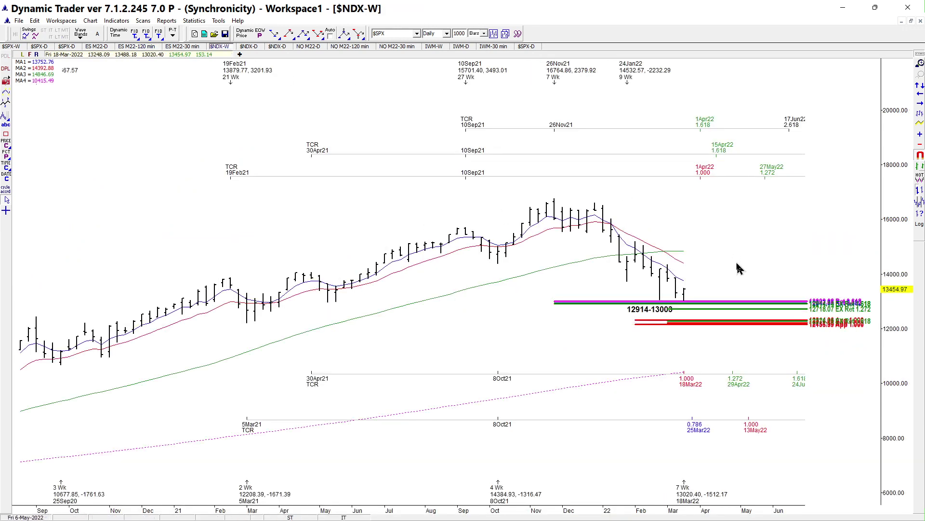
{"action": "left_click_drag", "start_coordinate": [886, 305], "coordinate": [877, 268]}
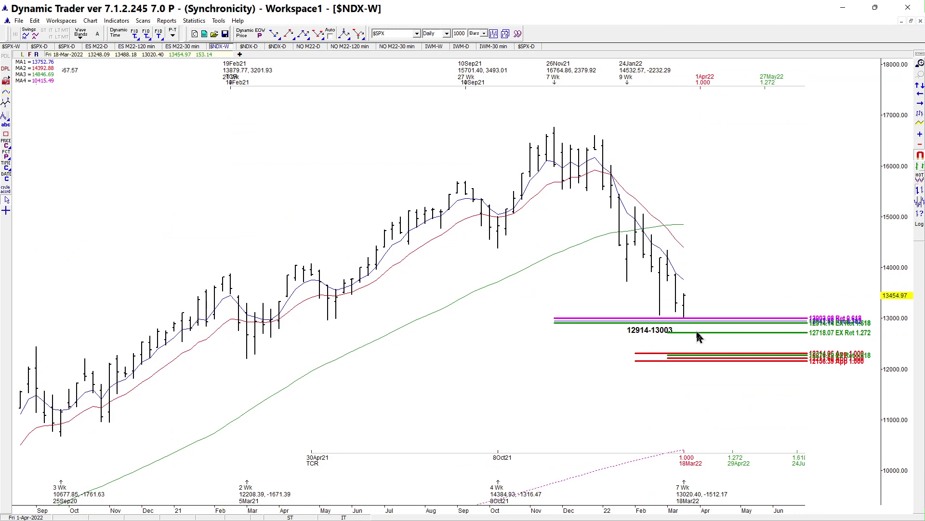
{"action": "mouse_move", "coordinate": [689, 326]}
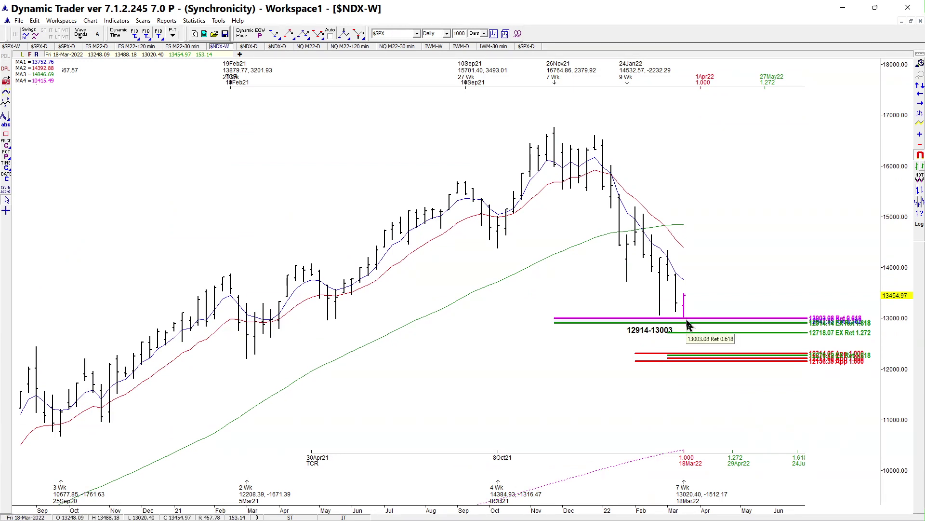
{"action": "left_click_drag", "start_coordinate": [883, 232], "coordinate": [884, 236]}
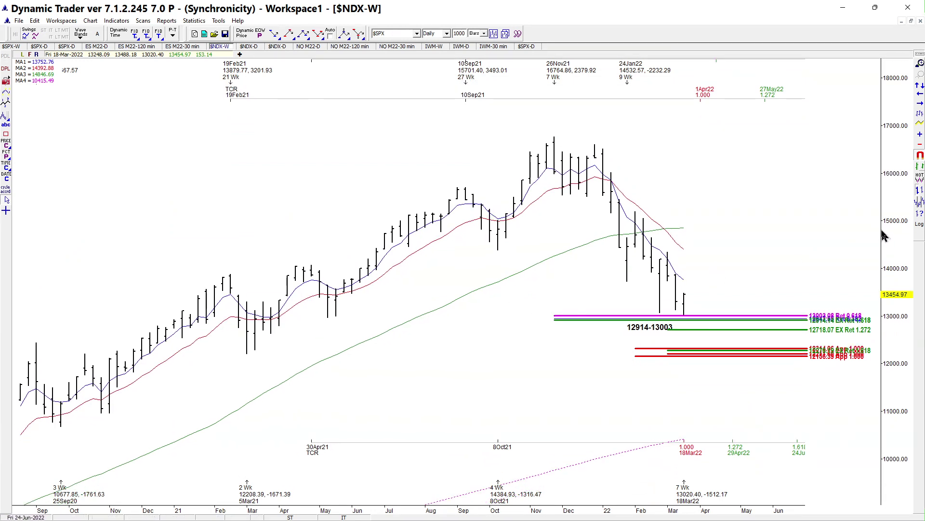
{"action": "mouse_move", "coordinate": [602, 324]}
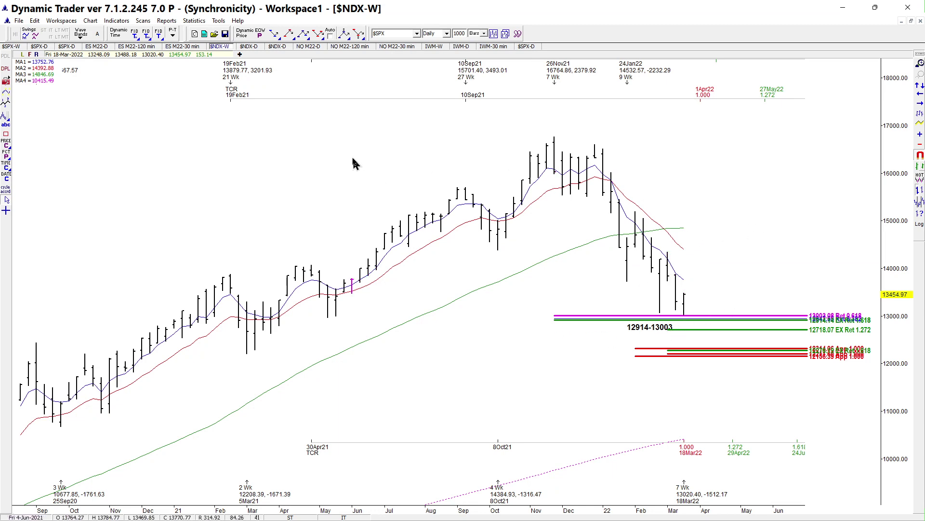
{"action": "left_click", "coordinate": [249, 46]}
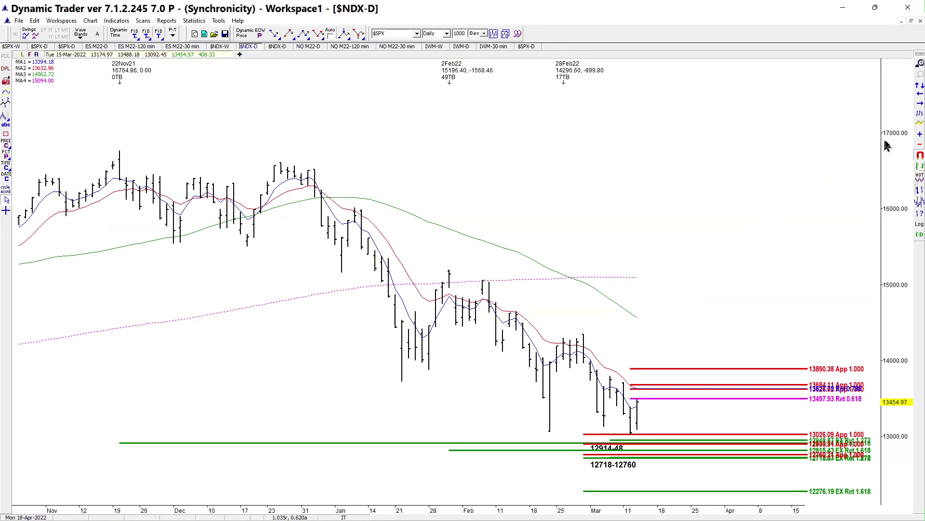
{"action": "left_click_drag", "start_coordinate": [890, 143], "coordinate": [895, 165]}
{"action": "left_click_drag", "start_coordinate": [890, 339], "coordinate": [885, 309]}
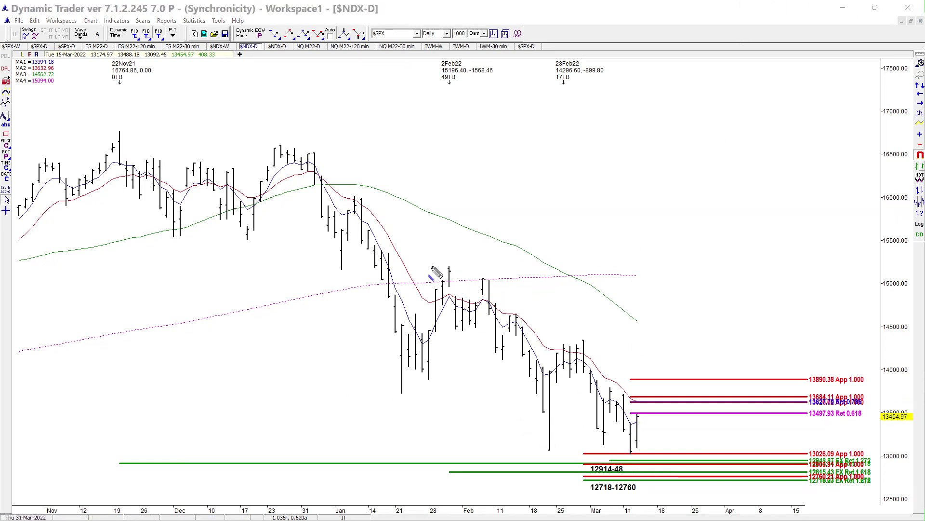
Mark the similar declines since November and the mid-March low on the $NDX daily chart with temporary pen strokes and clear them
{"action": "left_click_drag", "start_coordinate": [235, 166], "coordinate": [259, 225]}
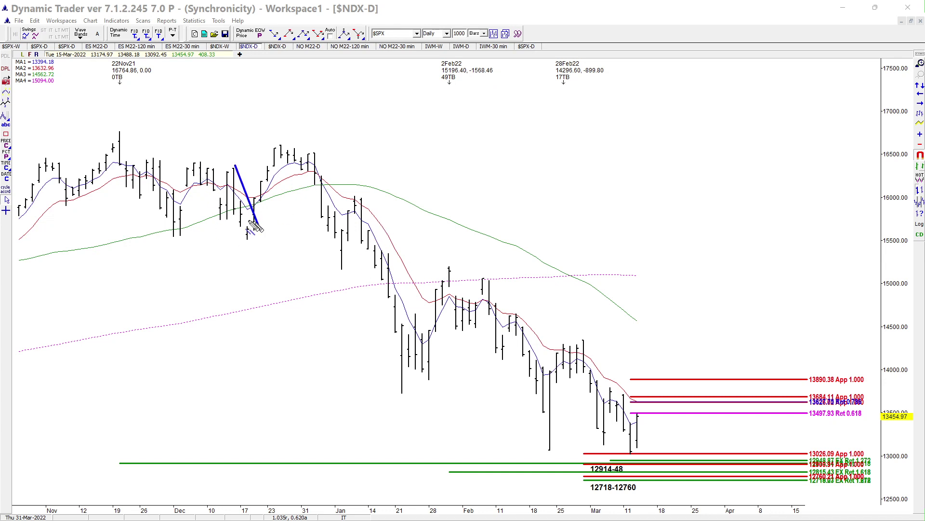
{"action": "left_click_drag", "start_coordinate": [153, 158], "coordinate": [182, 225]}
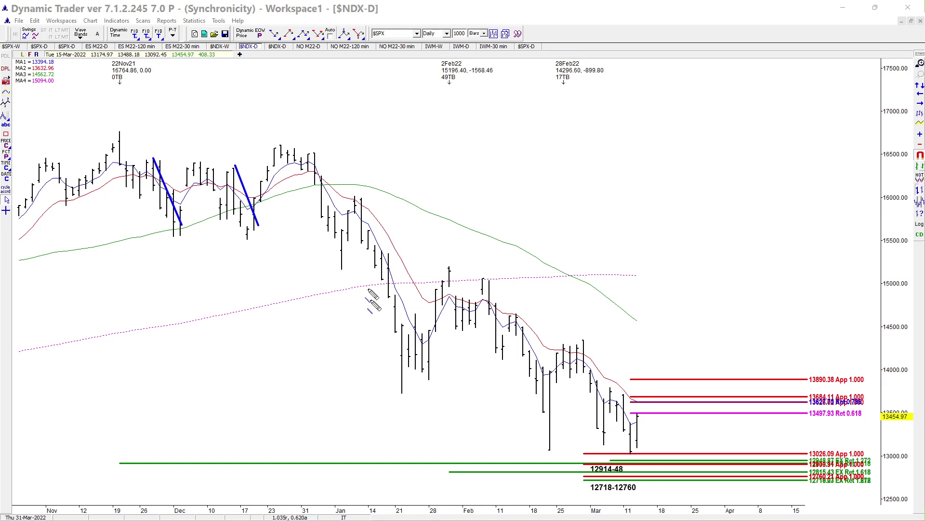
{"action": "left_click_drag", "start_coordinate": [288, 136], "coordinate": [330, 240]}
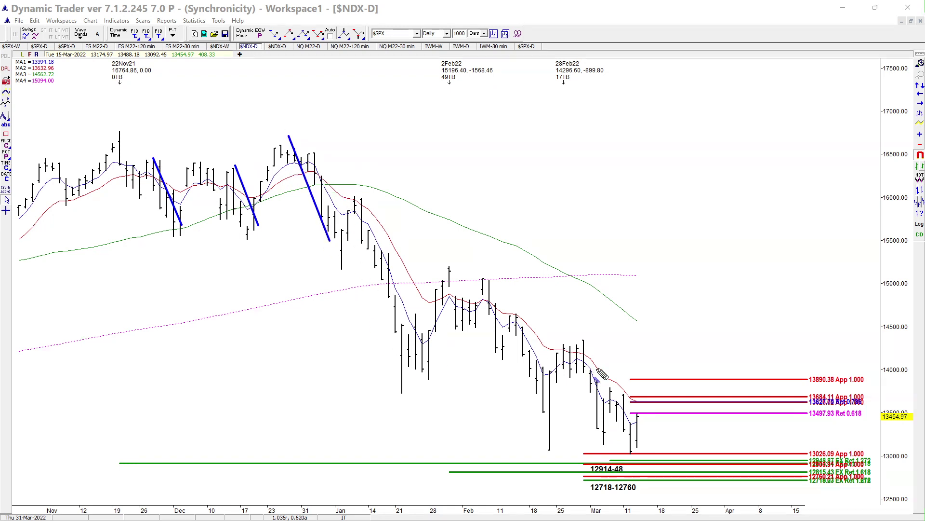
{"action": "mouse_move", "coordinate": [579, 337]}
{"action": "left_mouse_down"}
{"action": "mouse_move", "coordinate": [600, 414]}
{"action": "mouse_move", "coordinate": [625, 456]}
{"action": "left_mouse_up"}
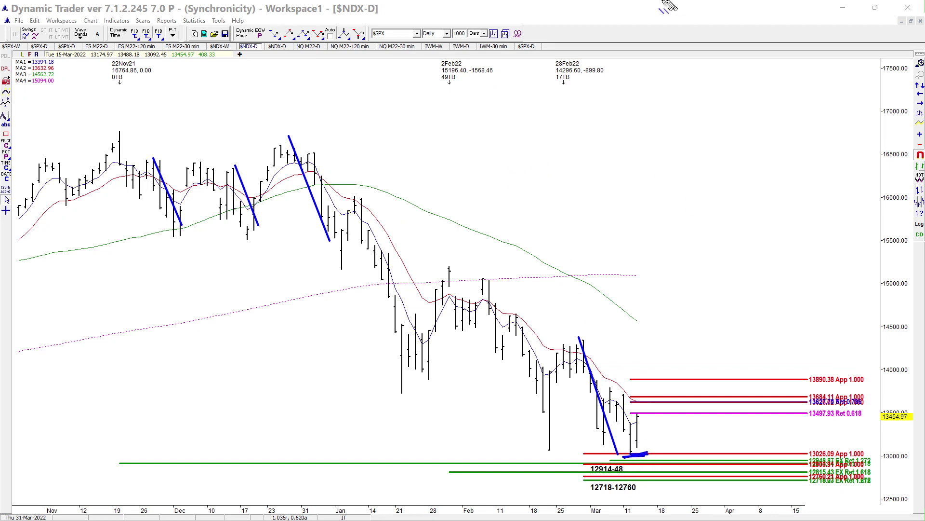
{"action": "key", "text": "Escape"}
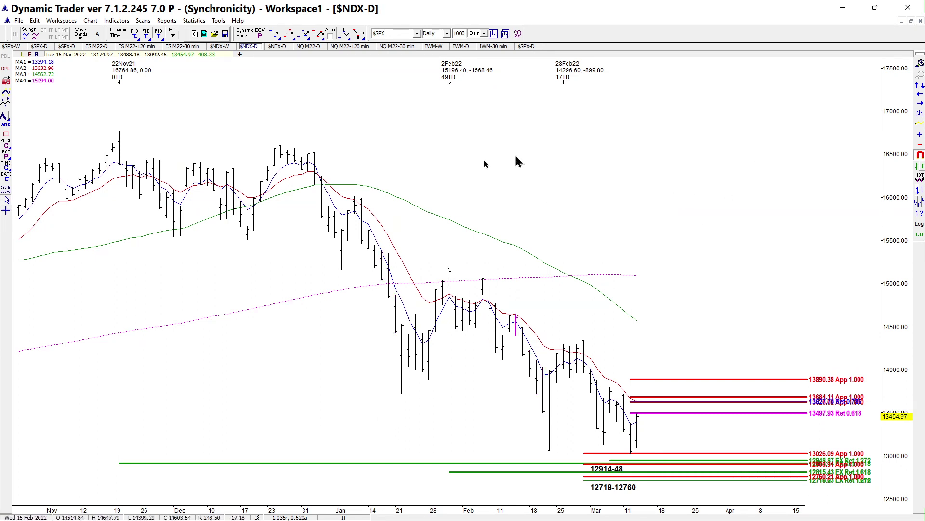
Review the $NDX daily chart with the time projections, expanding its price scale around the recent bars
{"action": "left_click", "coordinate": [276, 47]}
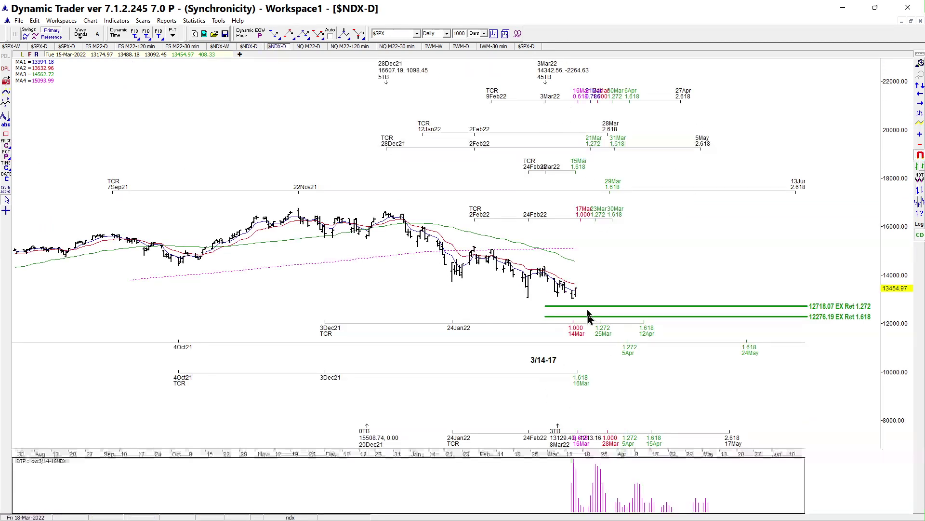
{"action": "left_click_drag", "start_coordinate": [887, 275], "coordinate": [870, 222]}
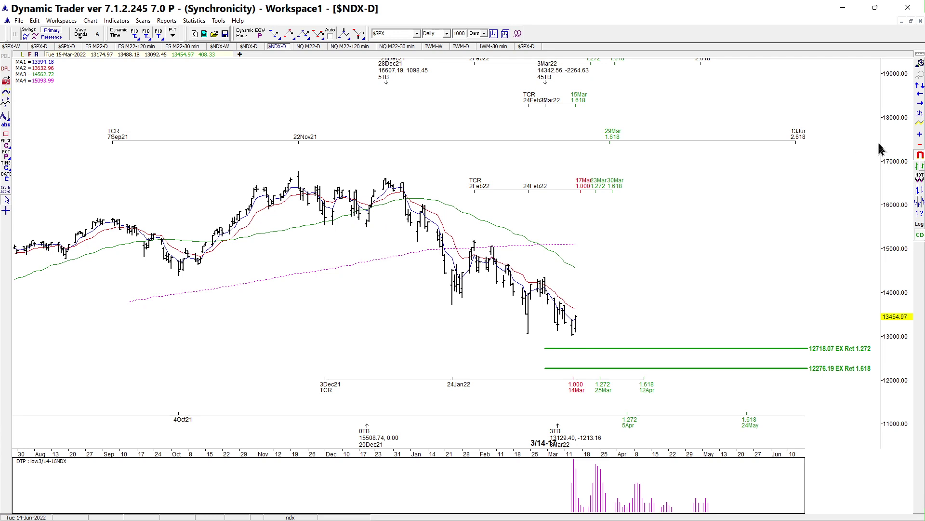
{"action": "left_click", "coordinate": [920, 144]}
{"action": "left_click", "coordinate": [920, 145]}
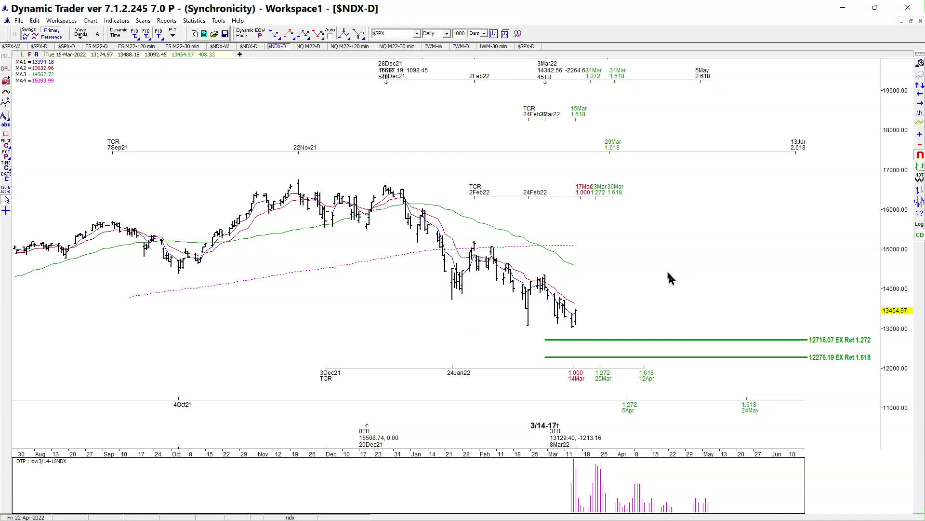
{"action": "left_click", "coordinate": [303, 48]}
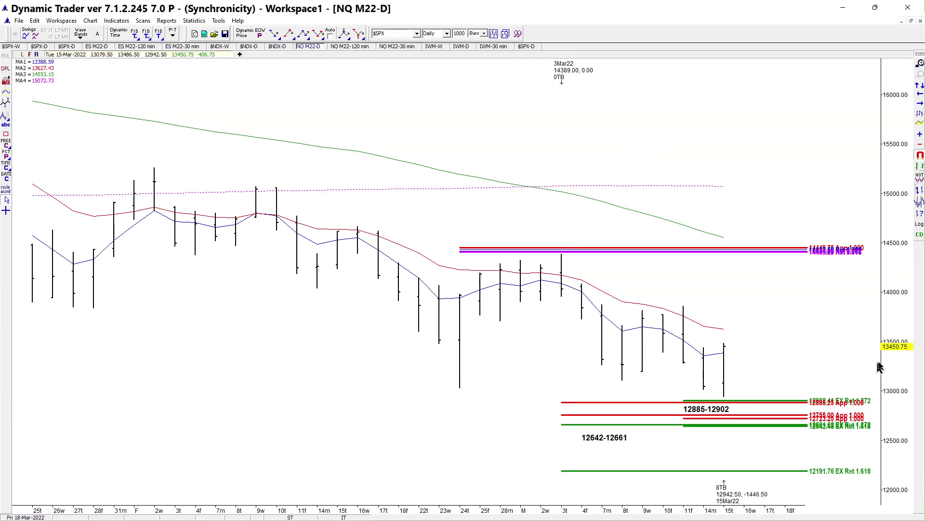
{"action": "left_click_drag", "start_coordinate": [874, 362], "coordinate": [884, 358]}
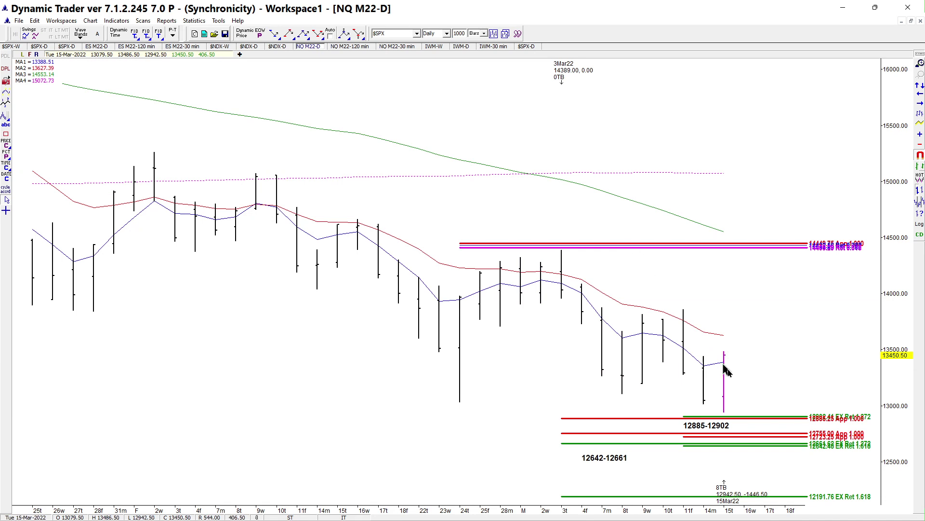
{"action": "left_click_drag", "start_coordinate": [891, 259], "coordinate": [890, 264]}
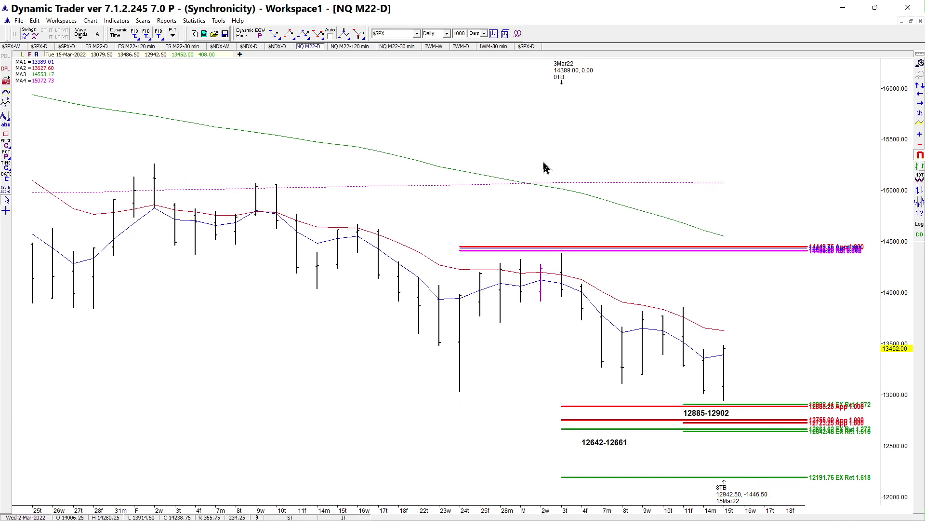
Open the NQ M22 120-minute chart, show more bars, and erase the 15Mr9:00 swing-low label below the mid-March low
{"action": "left_click", "coordinate": [349, 46]}
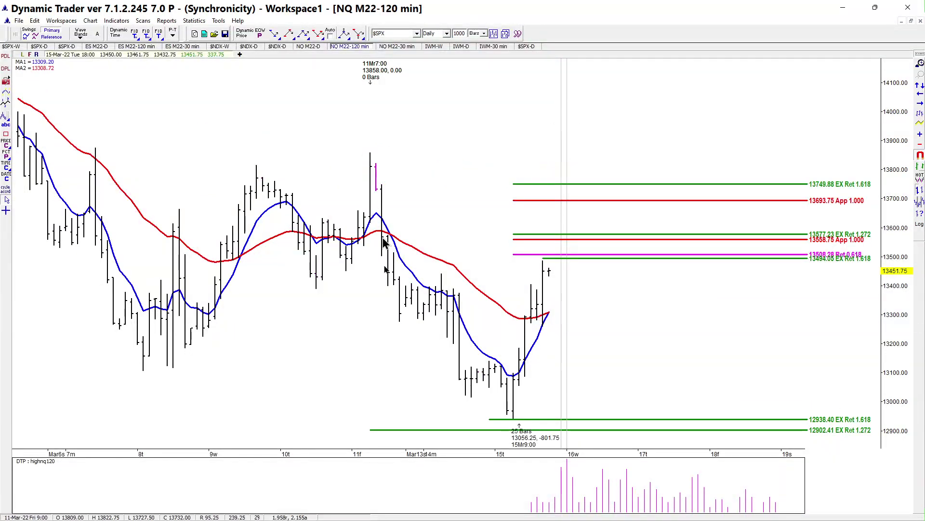
{"action": "left_click_drag", "start_coordinate": [408, 455], "coordinate": [437, 453]}
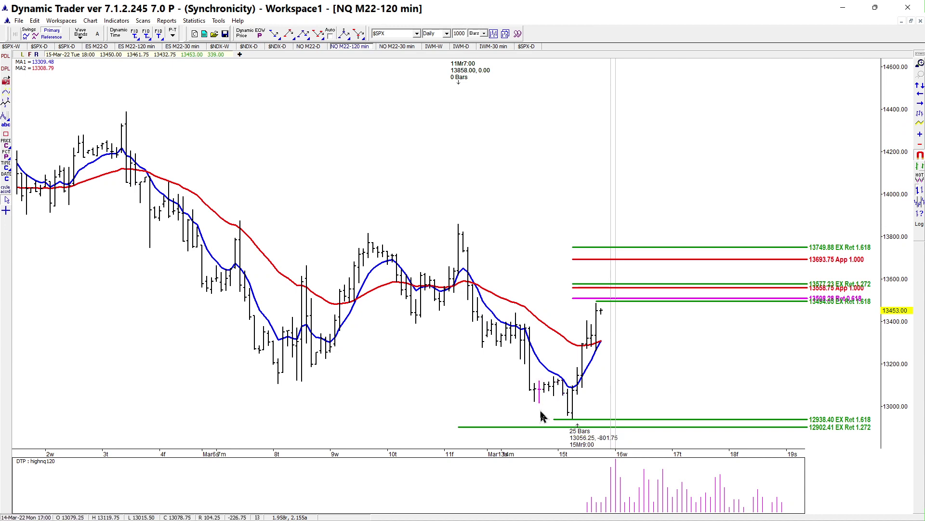
{"action": "left_click_drag", "start_coordinate": [888, 229], "coordinate": [897, 244]}
{"action": "right_click", "coordinate": [577, 416]}
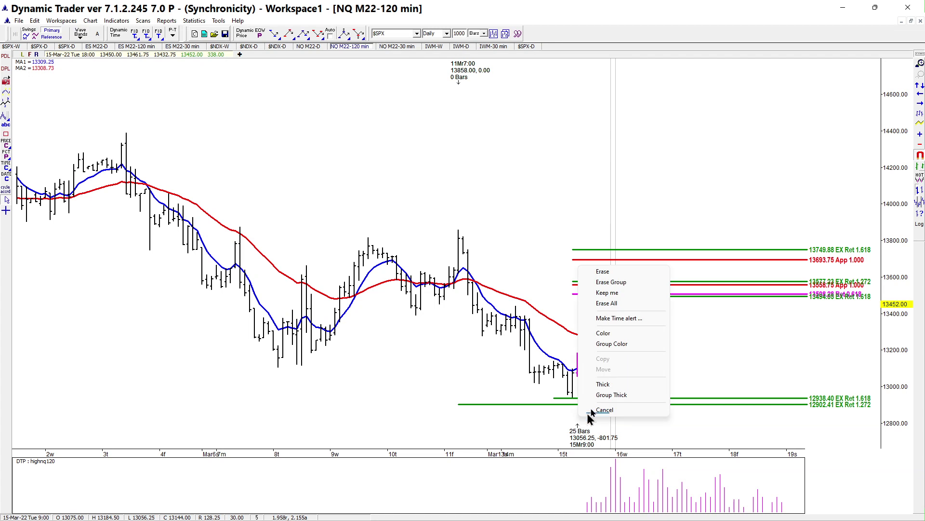
{"action": "left_click", "coordinate": [603, 270]}
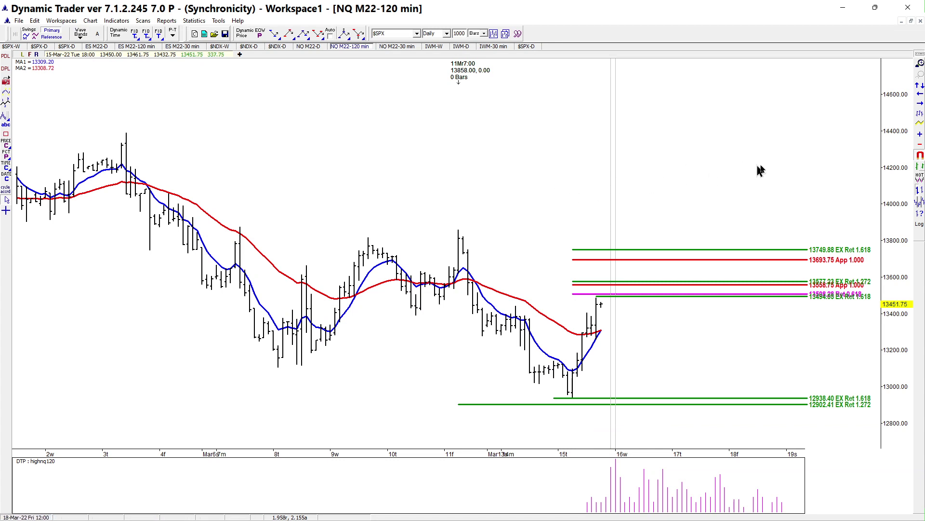
{"action": "left_click_drag", "start_coordinate": [893, 209], "coordinate": [894, 204]}
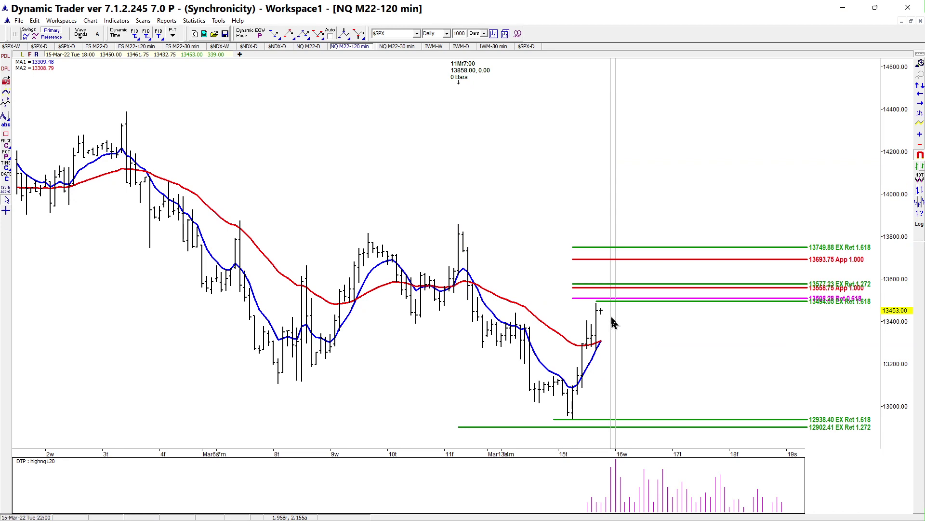
{"action": "left_click_drag", "start_coordinate": [889, 278], "coordinate": [878, 244]}
{"action": "left_click", "coordinate": [412, 301]}
{"action": "left_click_drag", "start_coordinate": [356, 454], "coordinate": [860, 364]}
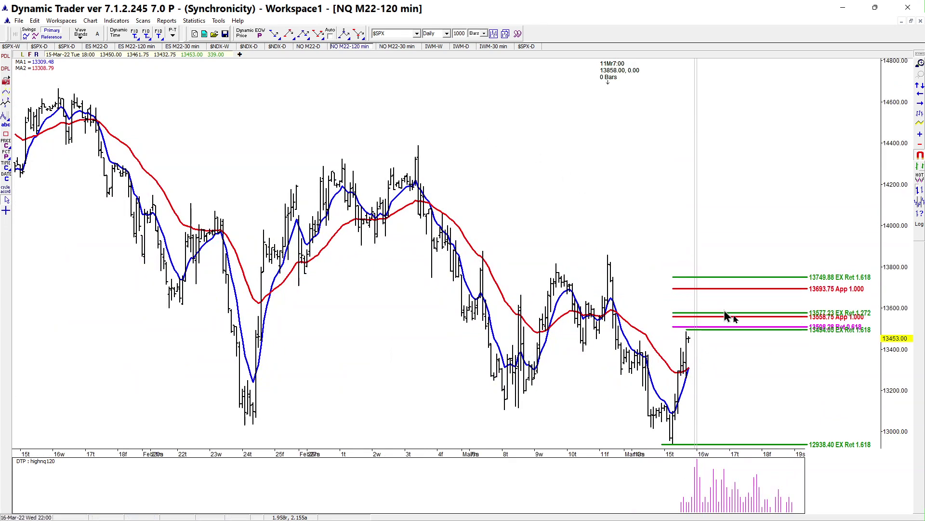
{"action": "scroll", "coordinate": [694, 462], "scroll_direction": "up", "scroll_amount": 5}
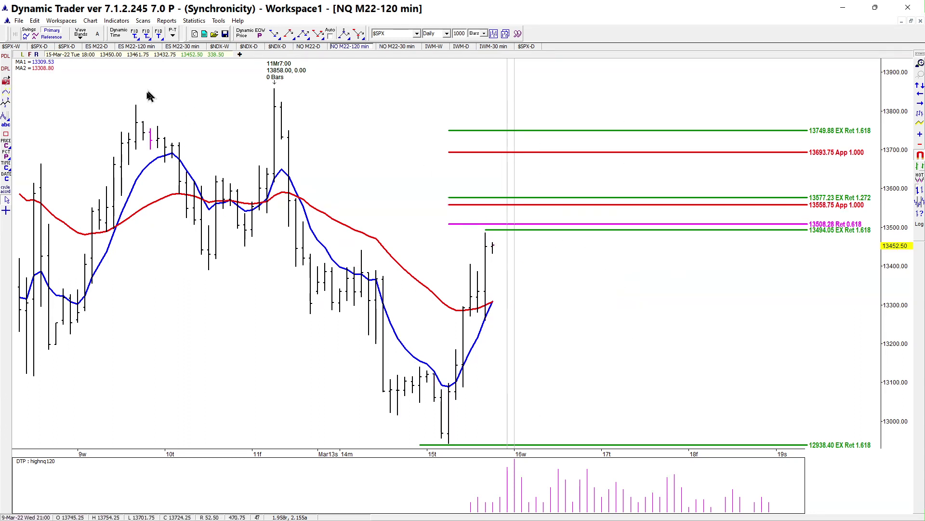
Label the 15 March 7:00 low and the 16:00 high as swing pivots on the NQ M22 120-minute chart
{"action": "left_click", "coordinate": [5, 97]}
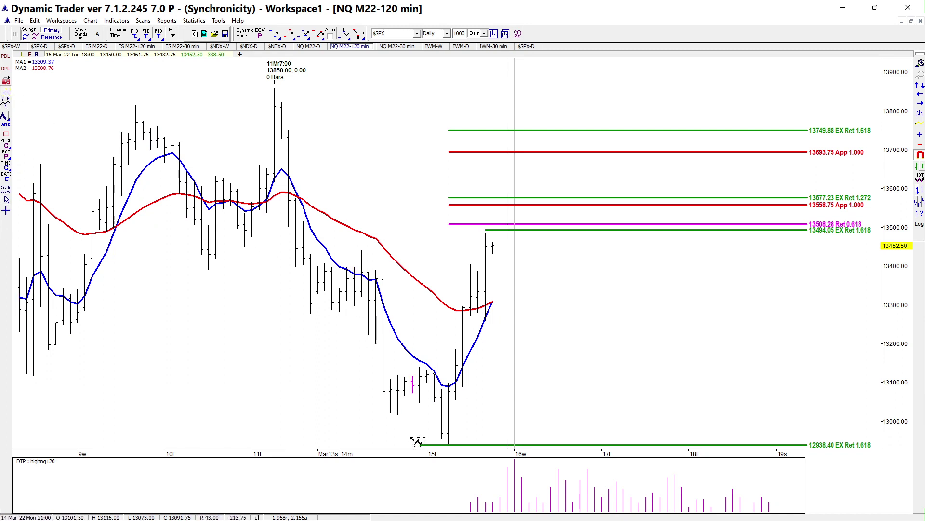
{"action": "left_click", "coordinate": [453, 445]}
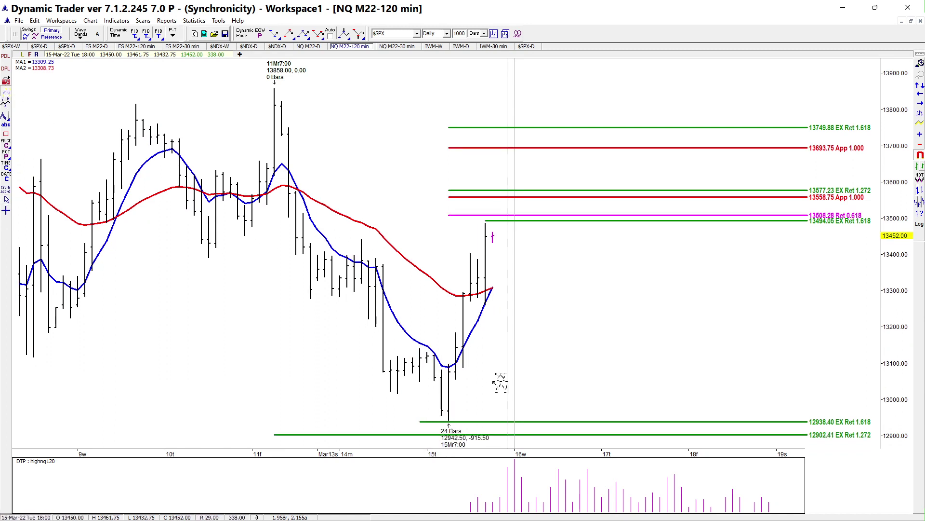
{"action": "left_click", "coordinate": [486, 226]}
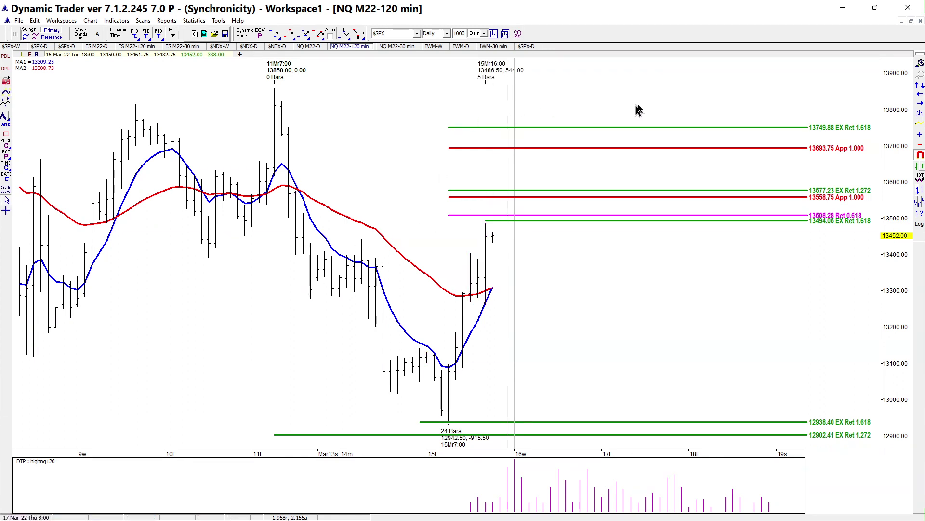
{"action": "left_click_drag", "start_coordinate": [897, 196], "coordinate": [897, 212]}
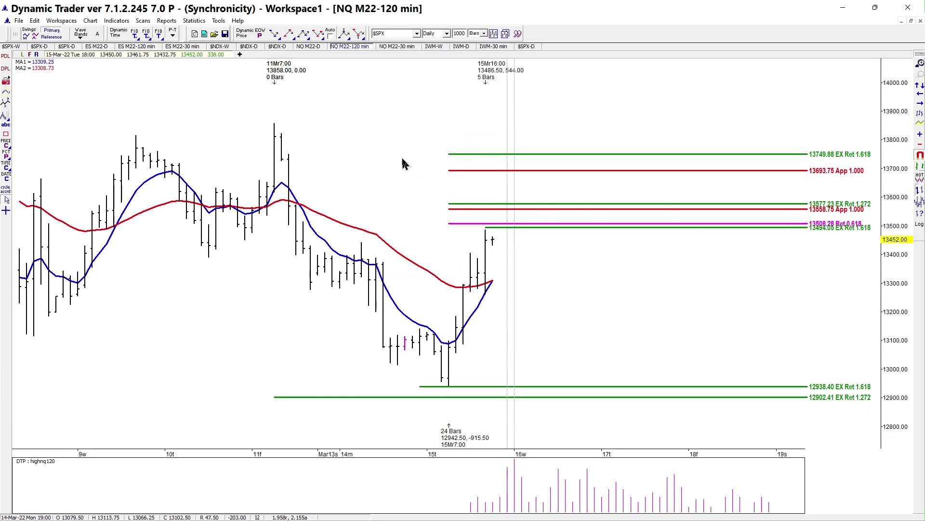
{"action": "left_click_drag", "start_coordinate": [314, 458], "coordinate": [331, 458]}
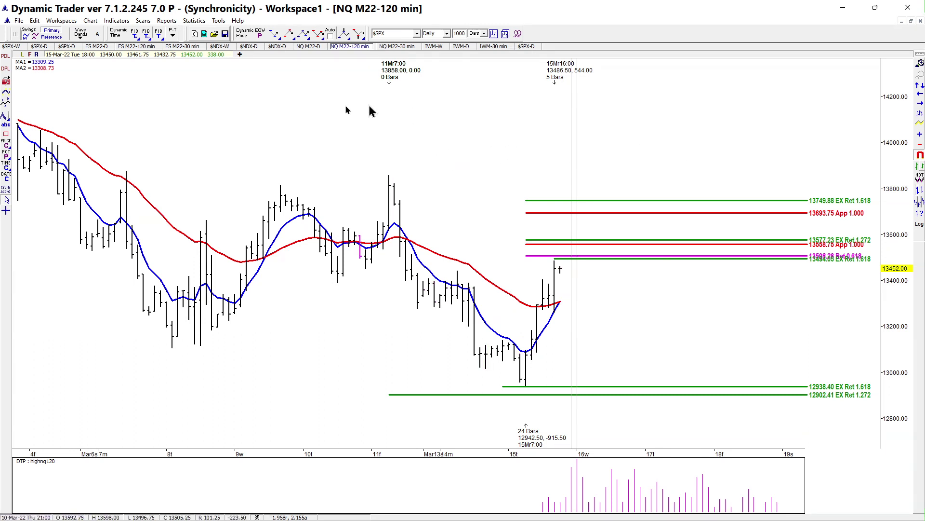
Check the NQ M22 30-minute chart and open the IWM daily chart, enlarging its bars from December to March
{"action": "left_click", "coordinate": [397, 46]}
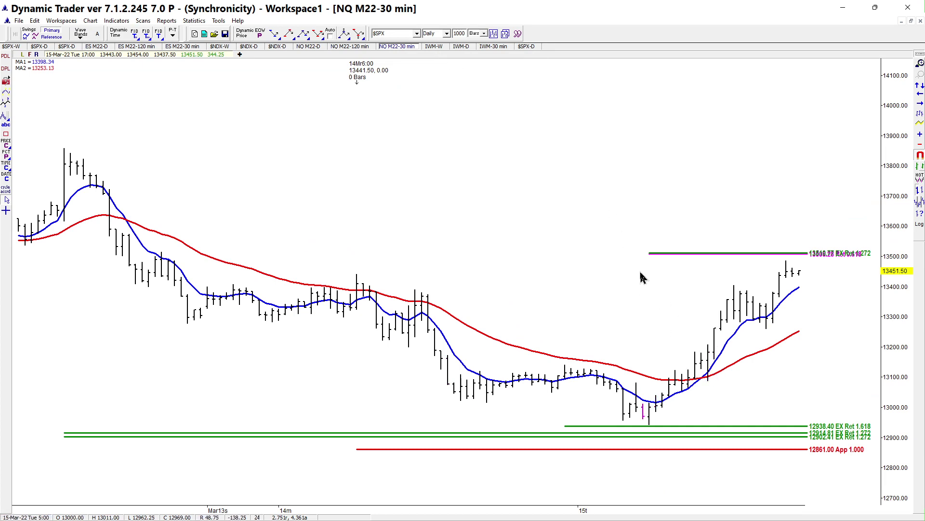
{"action": "left_click", "coordinate": [461, 46]}
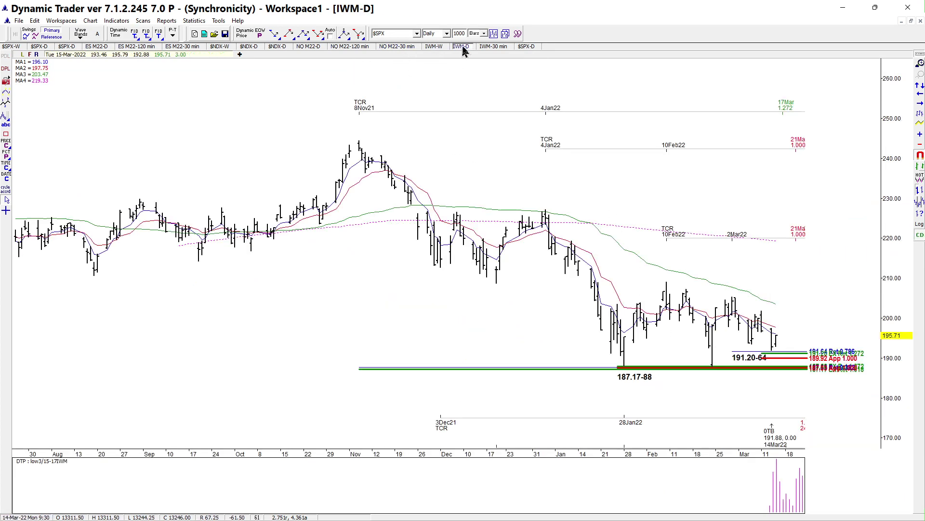
{"action": "left_click_drag", "start_coordinate": [887, 293], "coordinate": [885, 284]}
{"action": "left_click_drag", "start_coordinate": [699, 453], "coordinate": [647, 454]}
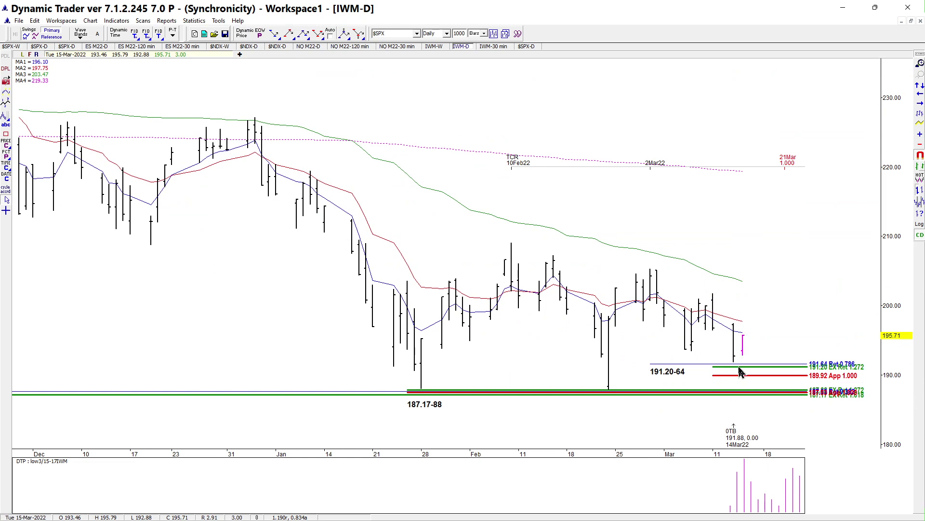
Project retracements from the 2 March high to the 14 March low on the IWM daily chart, keeping the 0.500 and higher levels
{"action": "left_click", "coordinate": [273, 36]}
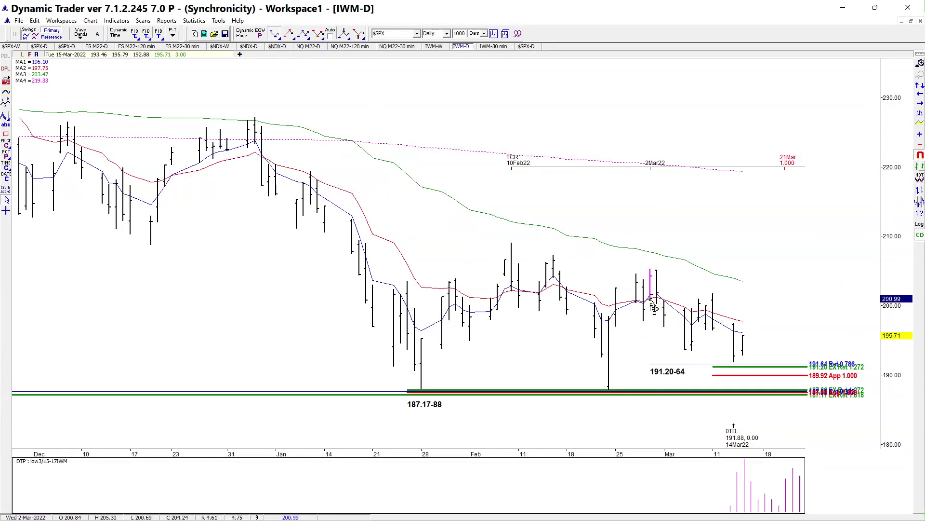
{"action": "left_click", "coordinate": [733, 362]}
{"action": "right_click", "coordinate": [766, 339]}
{"action": "left_click", "coordinate": [766, 337]}
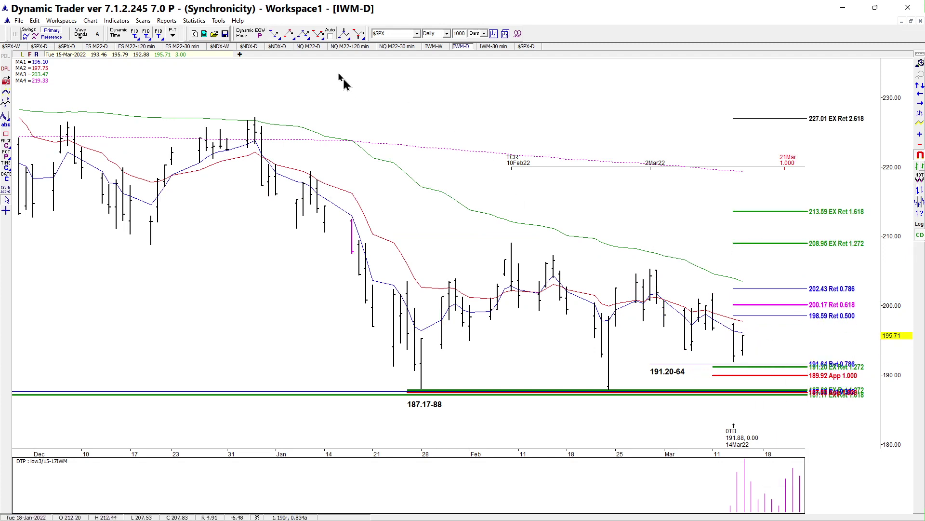
Turn off calendar-day spacing on the IWM daily chart and project 1.000 price levels from the 14 March low using the two prior March rallies
{"action": "left_click", "coordinate": [304, 34]}
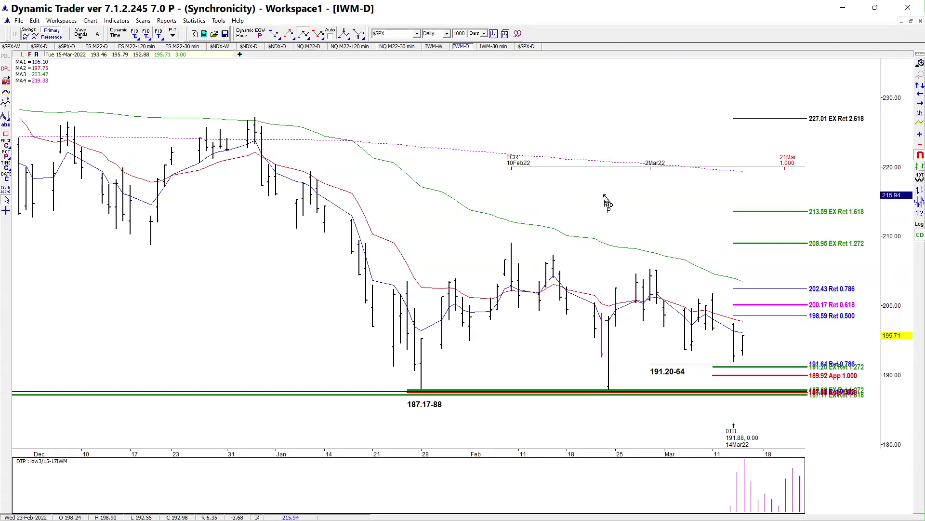
{"action": "left_click", "coordinate": [922, 235]}
{"action": "left_click", "coordinate": [635, 322]}
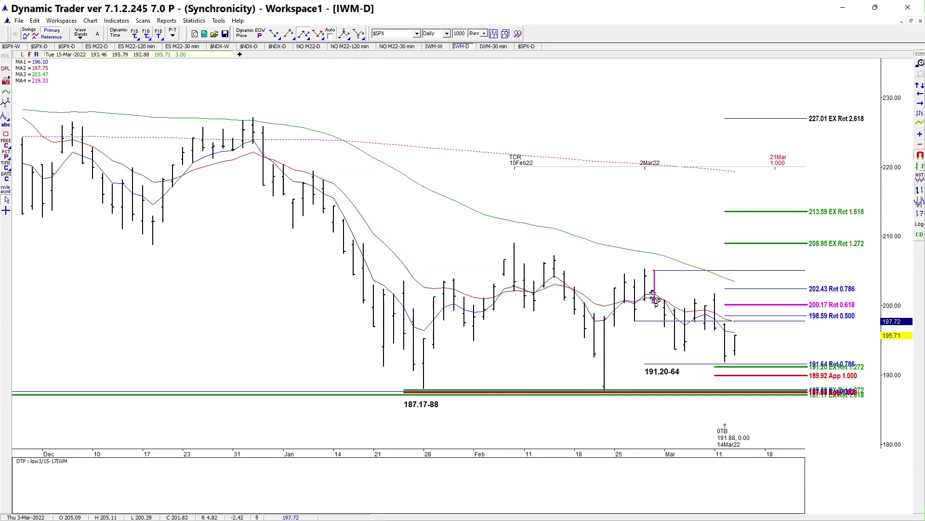
{"action": "left_click", "coordinate": [724, 362]}
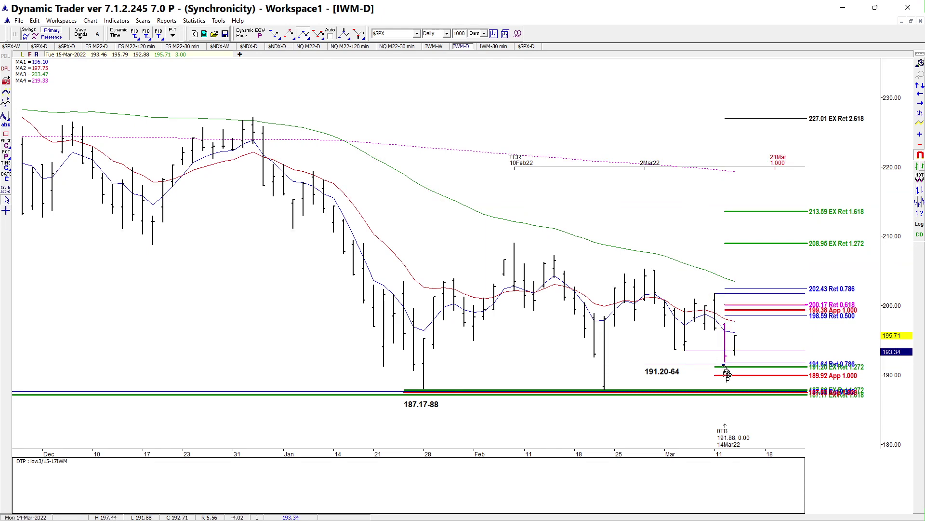
{"action": "left_click", "coordinate": [725, 372]}
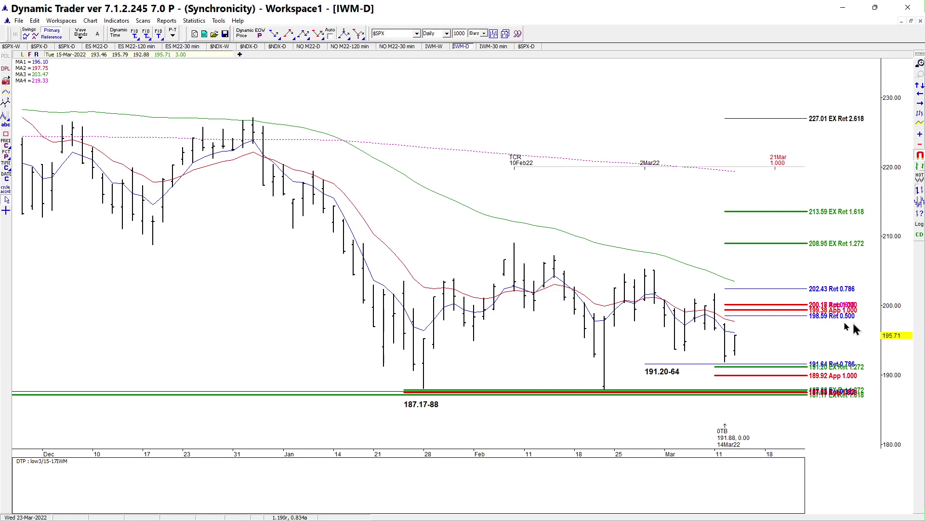
Erase the 198.59 Ret 0.500 line from the IWM daily chart and expand the price scale around the remaining levels
{"action": "right_click", "coordinate": [767, 314]}
{"action": "left_click", "coordinate": [772, 316]}
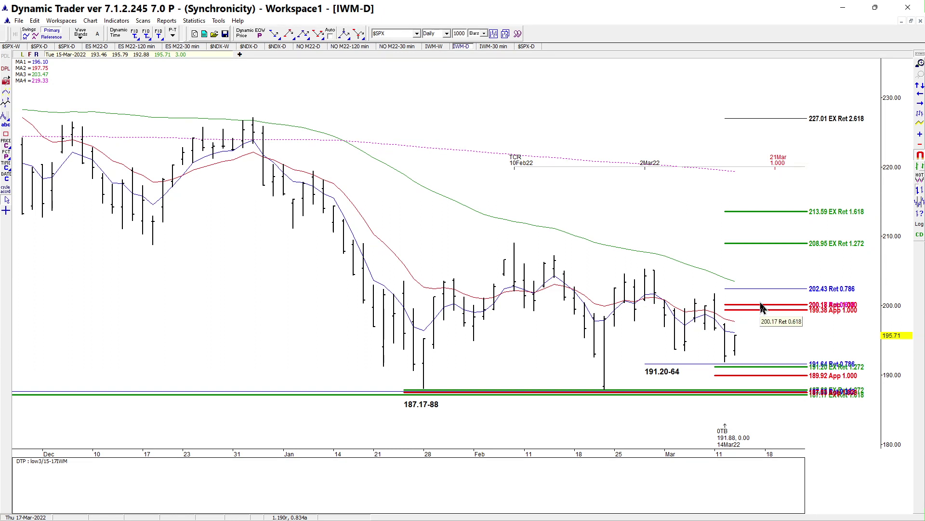
{"action": "left_click_drag", "start_coordinate": [889, 318], "coordinate": [886, 303]}
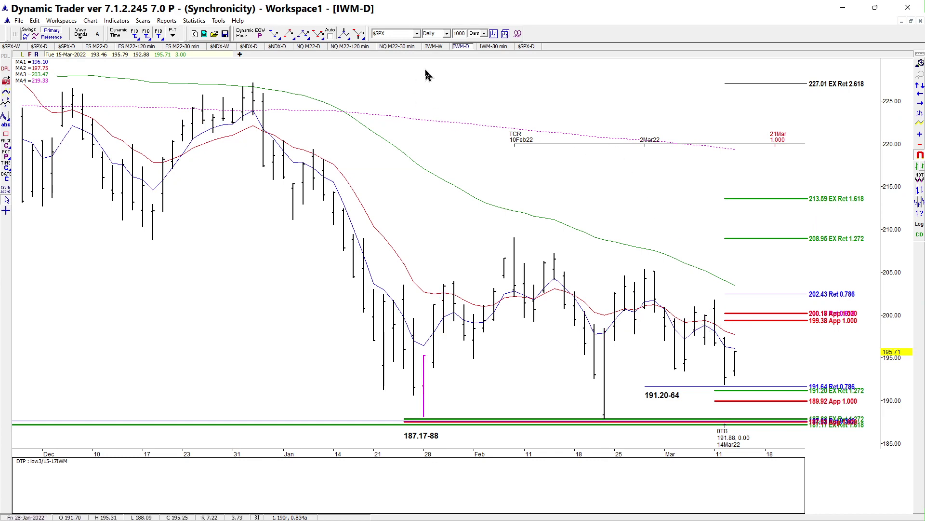
Open the IWM 30-minute chart, trace the rally swings from the 14 March low to the 196.42-196.56 levels with temporary pen strokes, and clear them
{"action": "left_click", "coordinate": [491, 46]}
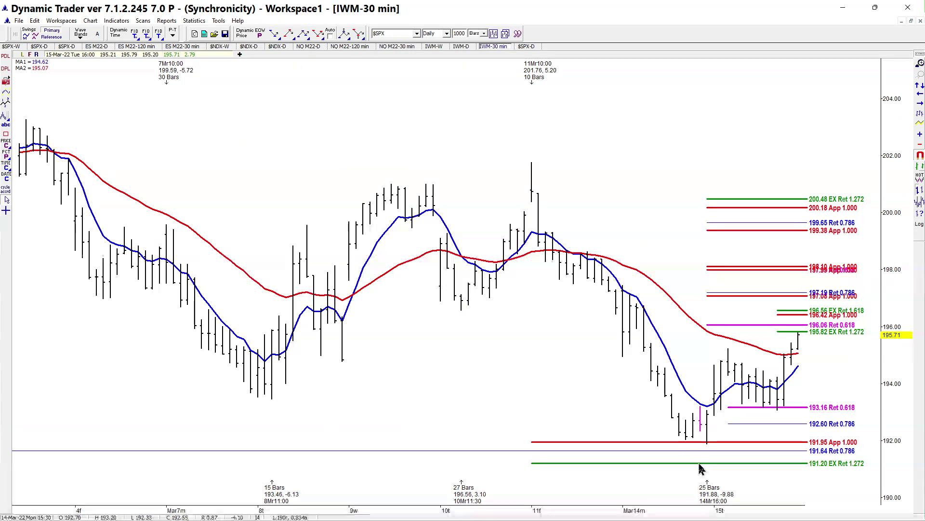
{"action": "left_click_drag", "start_coordinate": [670, 507], "coordinate": [676, 507]}
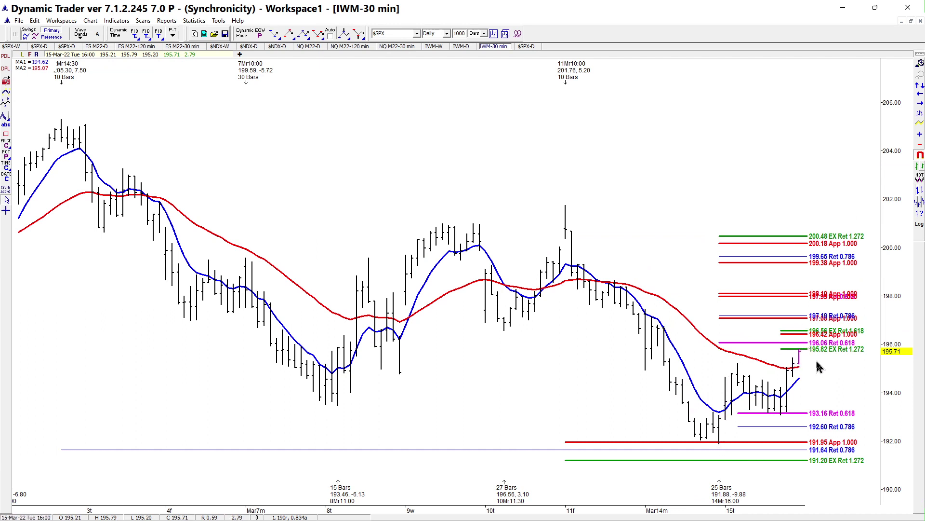
{"action": "left_click_drag", "start_coordinate": [883, 345], "coordinate": [874, 336]}
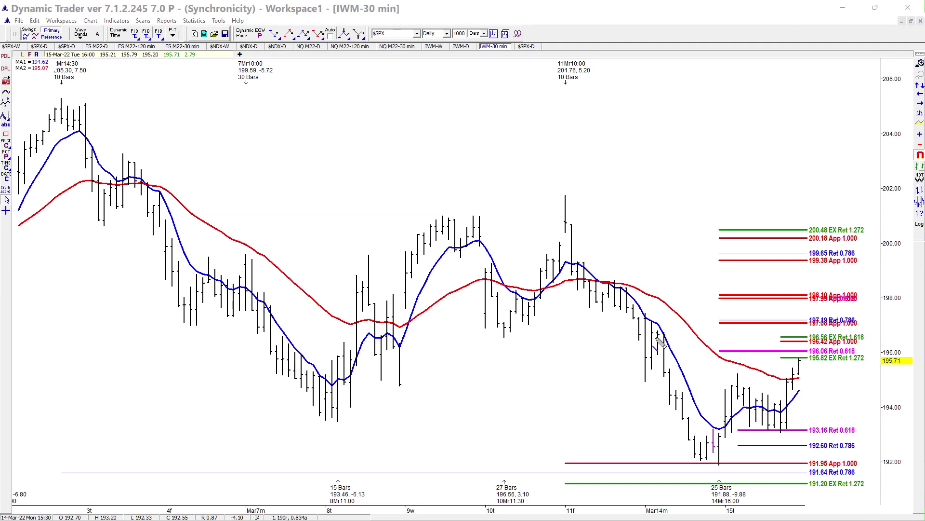
{"action": "mouse_move", "coordinate": [718, 465]}
{"action": "left_mouse_down"}
{"action": "mouse_move", "coordinate": [826, 62]}
{"action": "mouse_move", "coordinate": [732, 481]}
{"action": "mouse_move", "coordinate": [714, 473]}
{"action": "mouse_move", "coordinate": [726, 395]}
{"action": "mouse_move", "coordinate": [737, 378]}
{"action": "mouse_move", "coordinate": [782, 440]}
{"action": "mouse_move", "coordinate": [793, 343]}
{"action": "mouse_move", "coordinate": [822, 342]}
{"action": "mouse_move", "coordinate": [785, 351]}
{"action": "mouse_move", "coordinate": [798, 340]}
{"action": "mouse_move", "coordinate": [867, 519]}
{"action": "mouse_move", "coordinate": [794, 375]}
{"action": "left_mouse_up"}
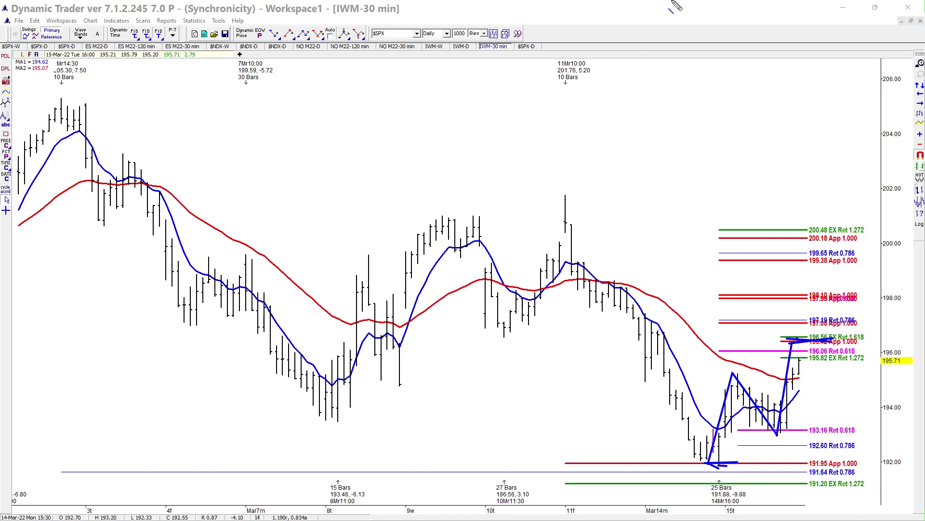
{"action": "key", "text": "Escape"}
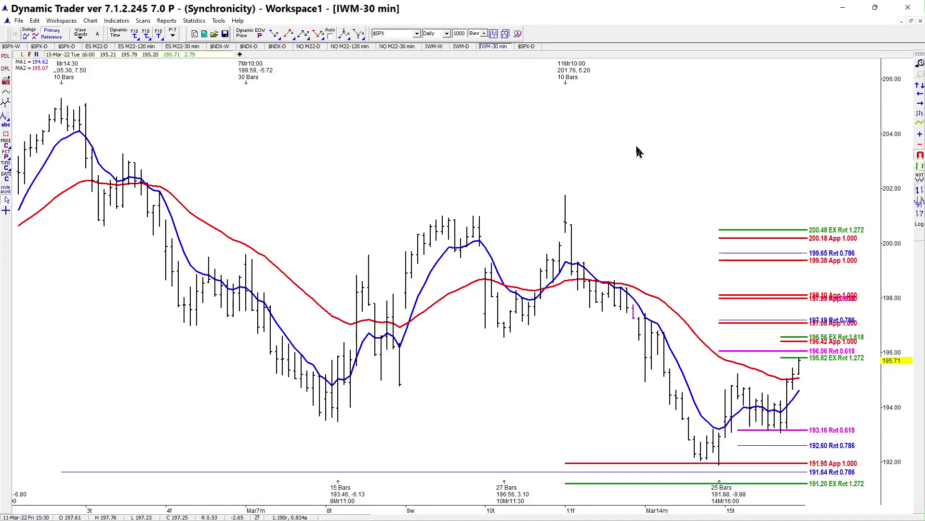
Switch to Workspace2 and compress the AAPL daily chart's price scale to show all of its price and time projections
{"action": "left_click", "coordinate": [671, 510]}
{"action": "left_click", "coordinate": [670, 509]}
{"action": "left_click", "coordinate": [670, 509]}
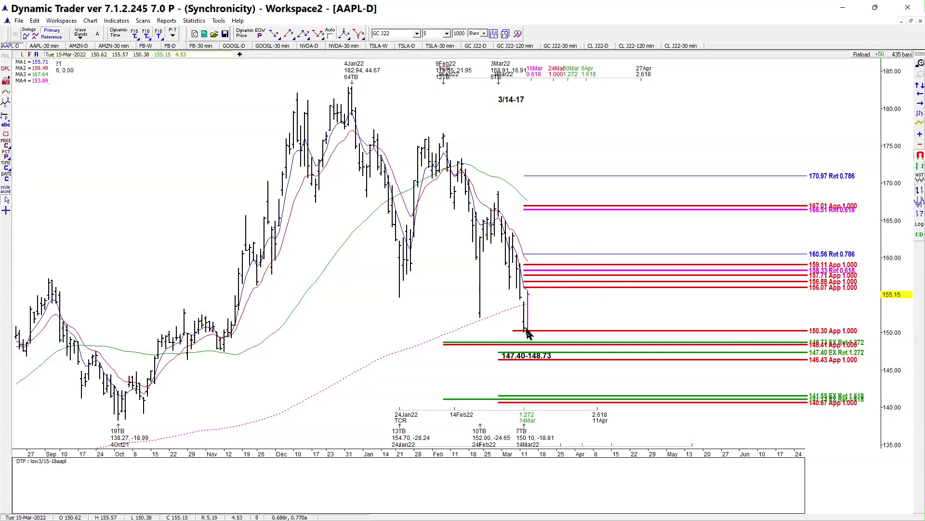
{"action": "key", "text": "Down"}
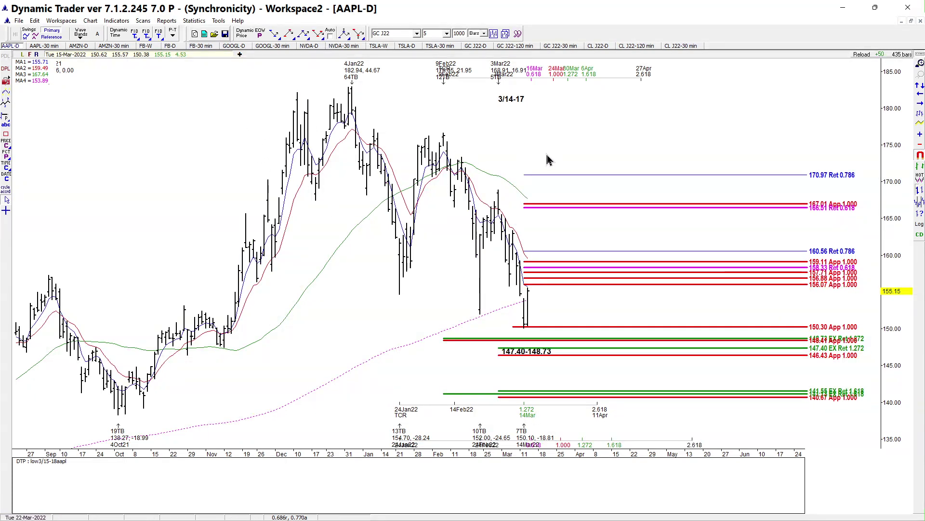
{"action": "left_click_drag", "start_coordinate": [891, 108], "coordinate": [894, 151]}
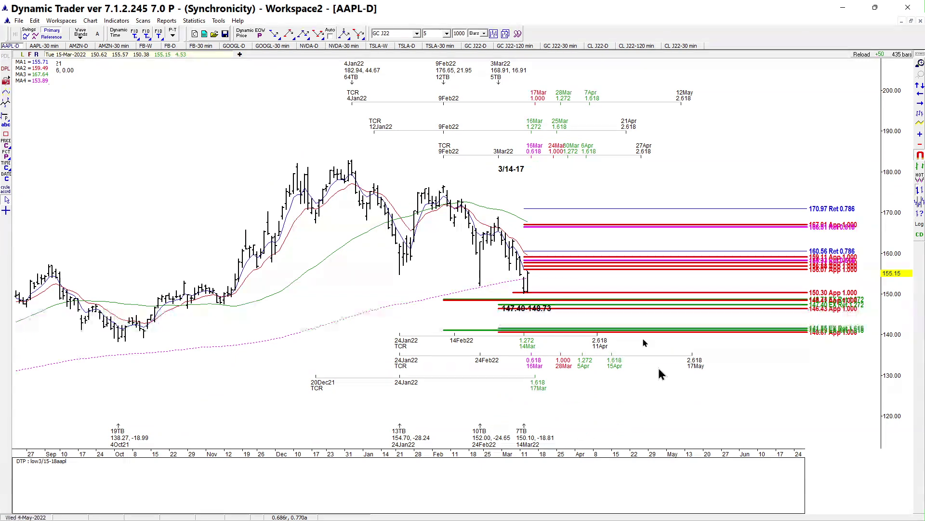
Expand the AAPL daily price scale, and open the AAPL 30-minute chart zoomed in on the latest rally and the 155.77-158.33 levels
{"action": "left_click_drag", "start_coordinate": [892, 265], "coordinate": [897, 212]}
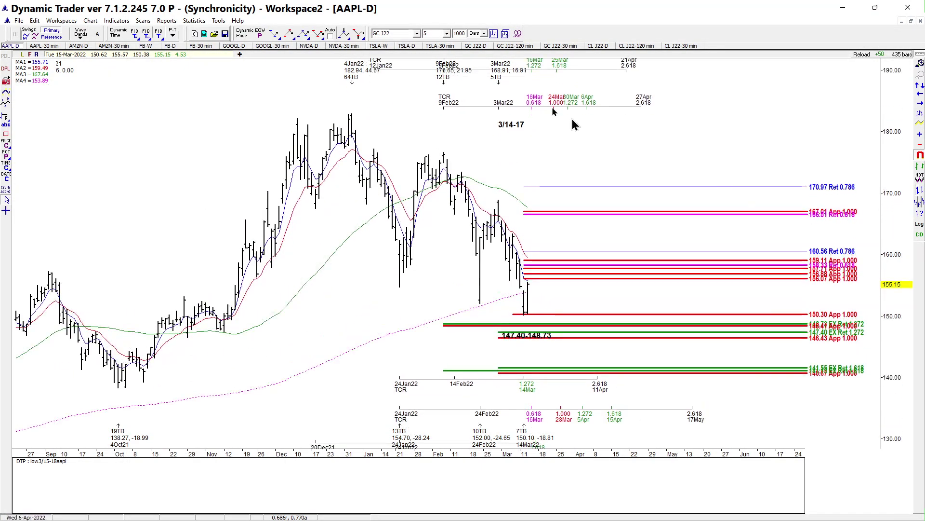
{"action": "left_click", "coordinate": [44, 45]}
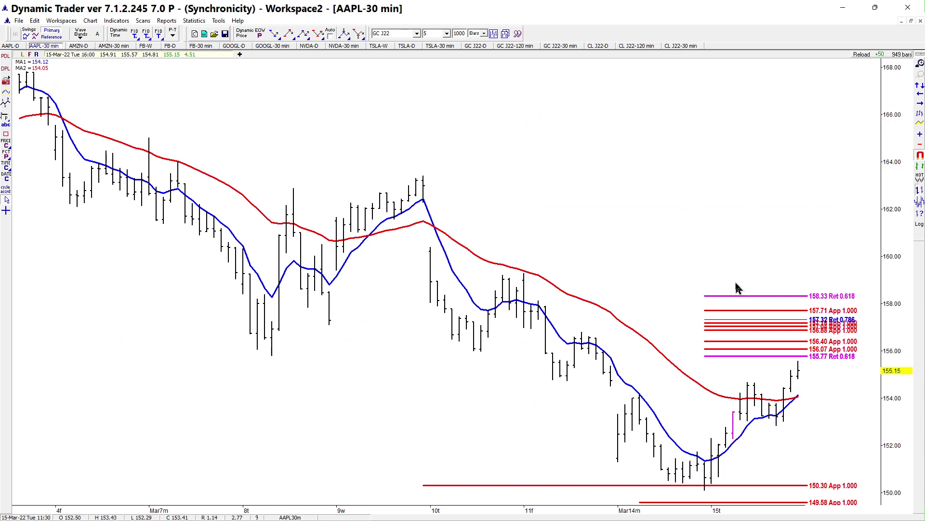
{"action": "left_click_drag", "start_coordinate": [710, 511], "coordinate": [677, 514]}
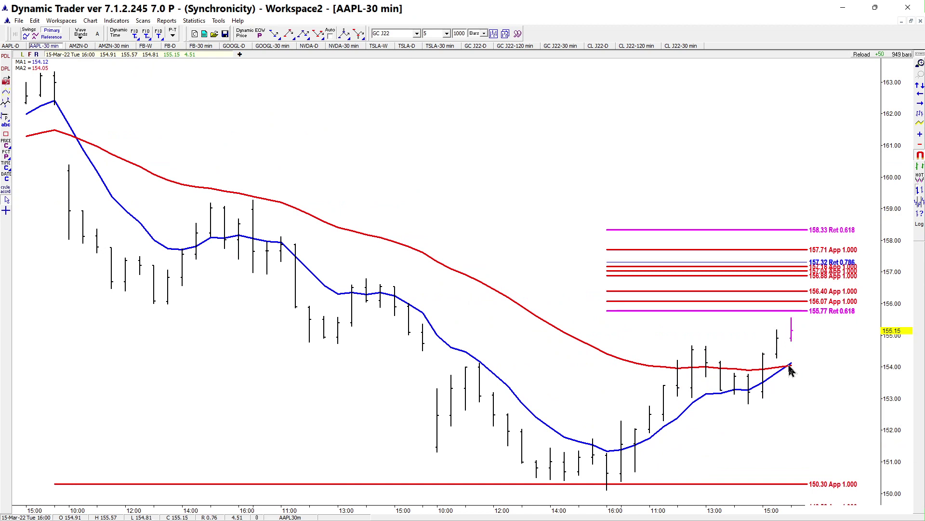
{"action": "left_click_drag", "start_coordinate": [900, 375], "coordinate": [880, 335]}
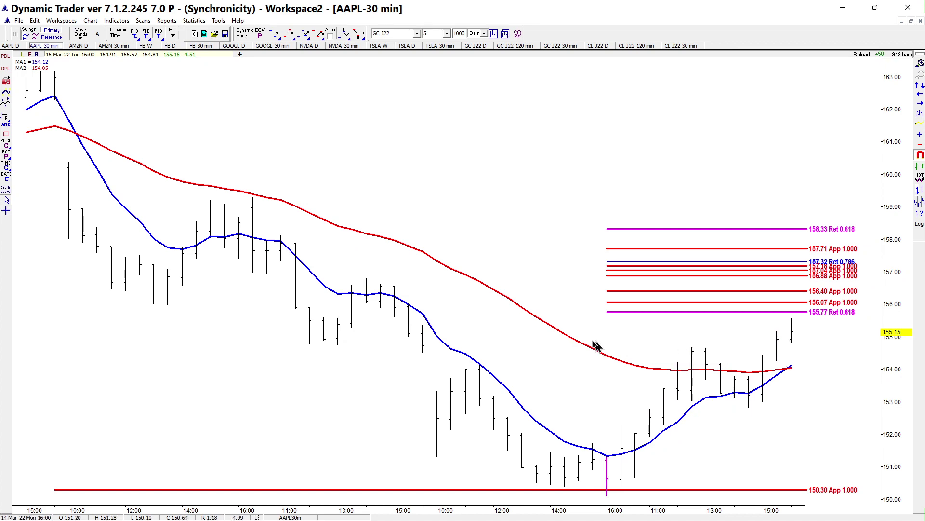
Examine the 2986-3002 and 3041-45 resistance zones on the AMZN daily chart, and open the AMZN 30-minute chart
{"action": "left_click", "coordinate": [78, 46]}
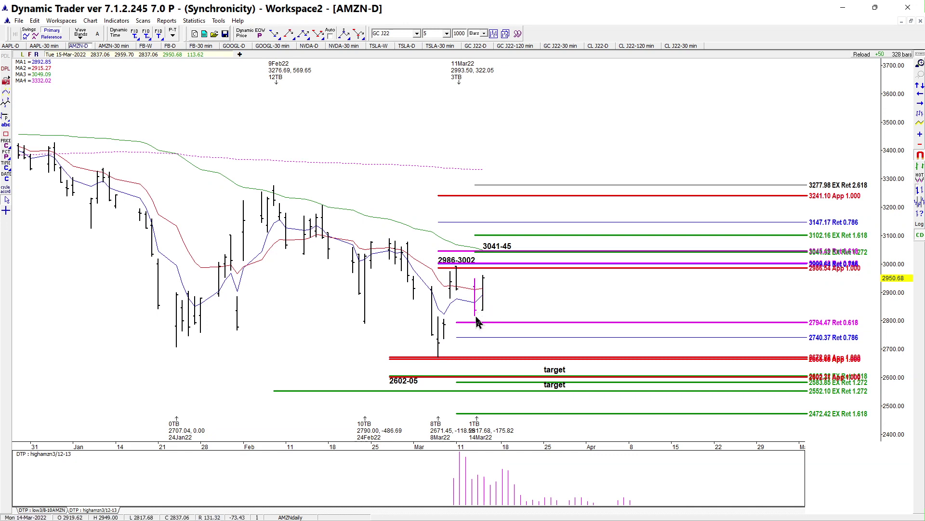
{"action": "mouse_move", "coordinate": [505, 259]}
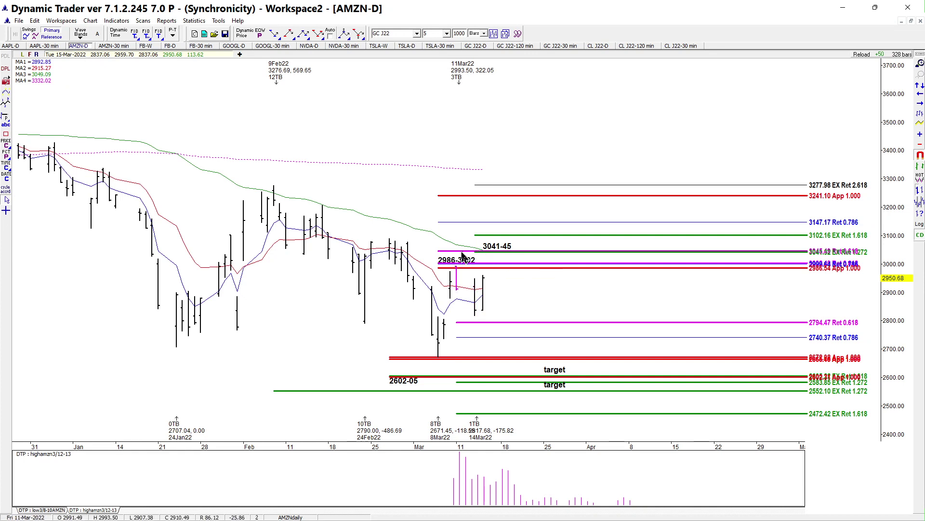
{"action": "mouse_move", "coordinate": [462, 254]}
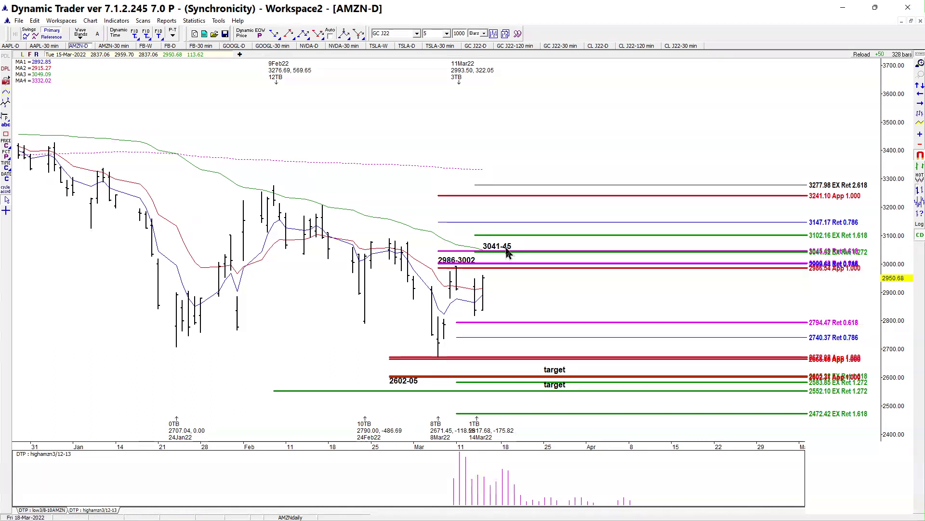
{"action": "mouse_move", "coordinate": [487, 272]}
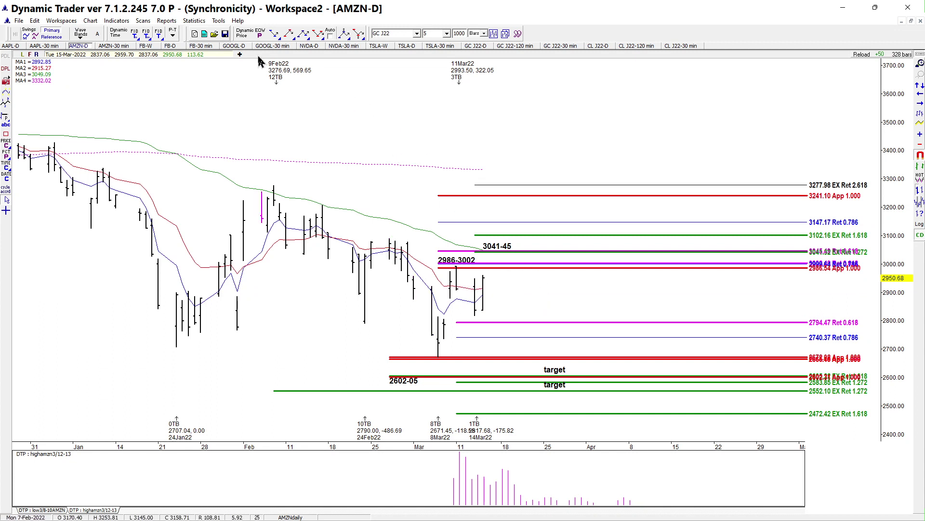
{"action": "left_click", "coordinate": [113, 46]}
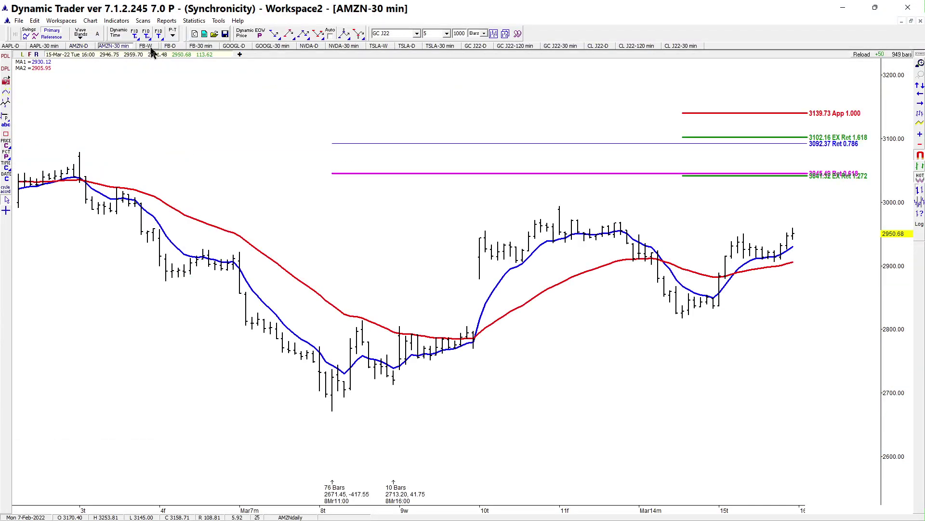
View the FB weekly chart, and open the FB daily chart zoomed in on the price levels from 182.58 to 224.81
{"action": "left_click", "coordinate": [147, 47]}
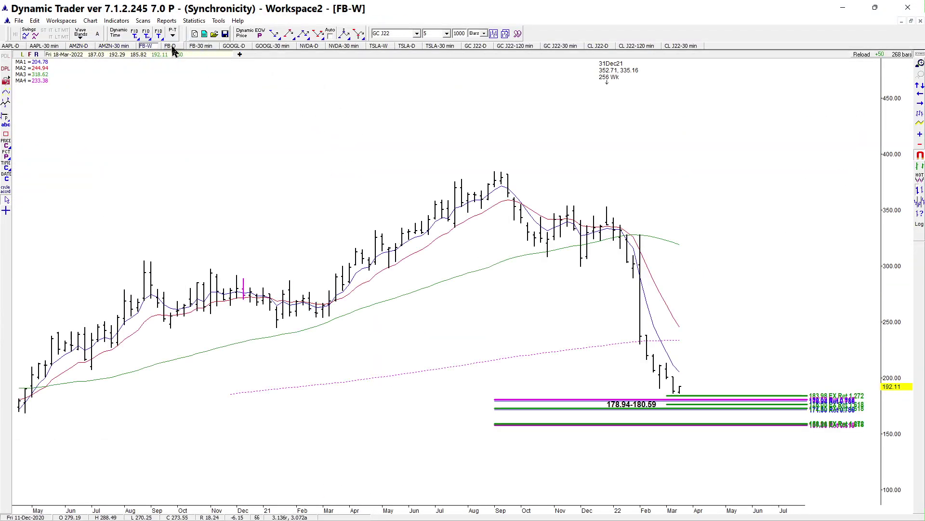
{"action": "left_click", "coordinate": [170, 46]}
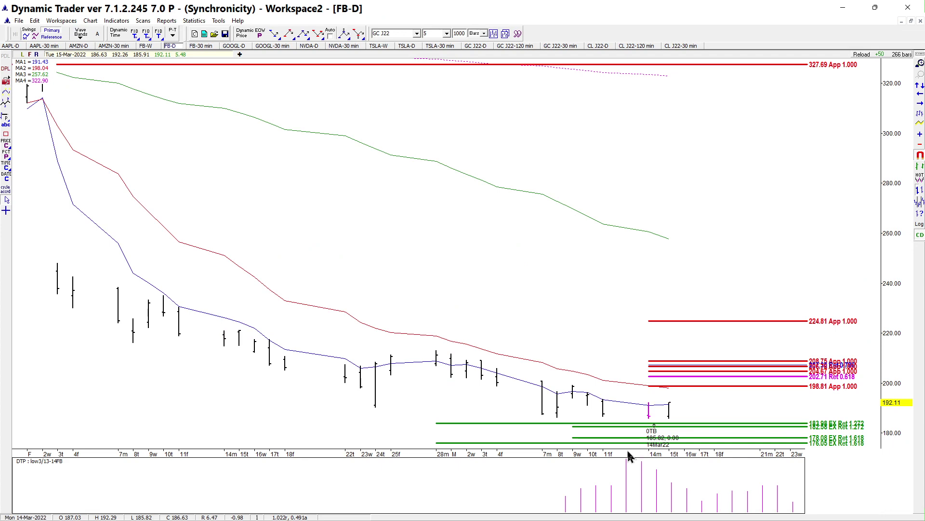
{"action": "scroll", "coordinate": [634, 450], "scroll_direction": "down", "scroll_amount": 5}
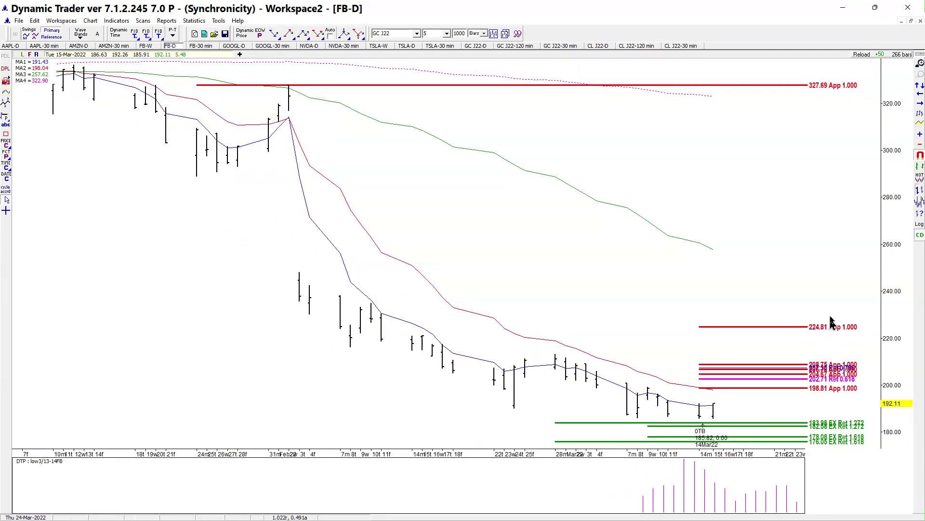
{"action": "left_click_drag", "start_coordinate": [883, 244], "coordinate": [883, 240]}
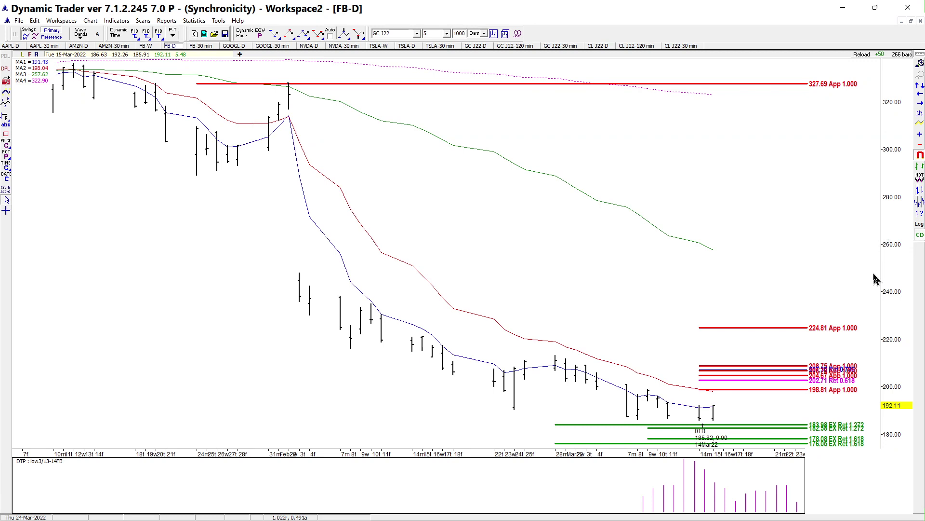
{"action": "scroll", "coordinate": [664, 453], "scroll_direction": "up", "scroll_amount": 4}
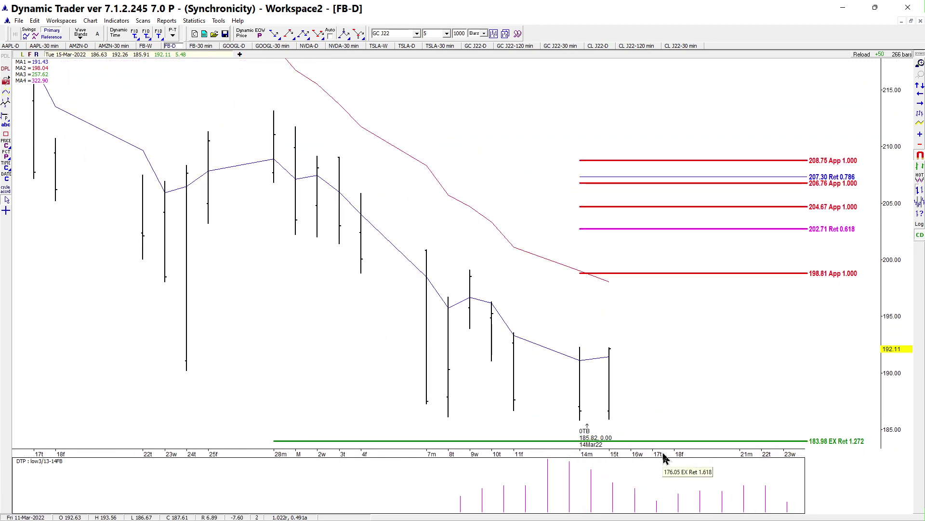
{"action": "scroll", "coordinate": [664, 458], "scroll_direction": "down", "scroll_amount": 3}
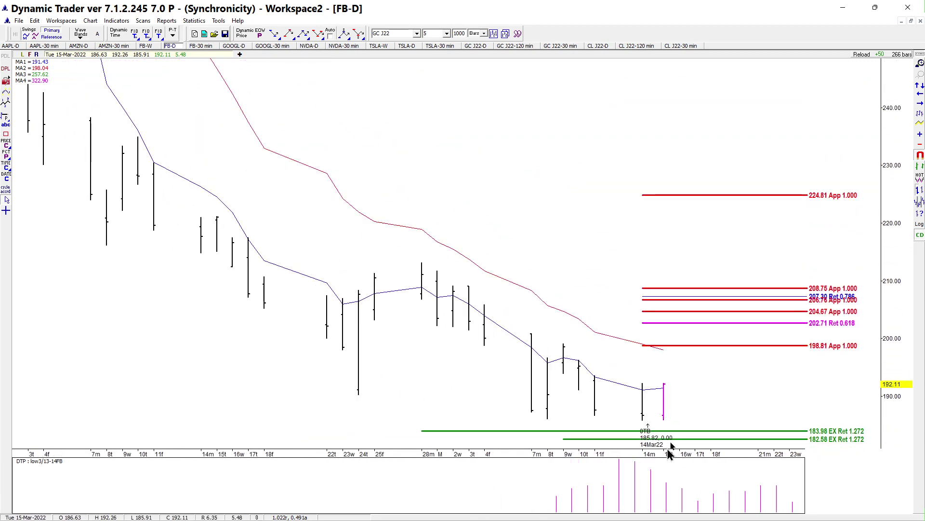
Erase the 14 March swing label on the FB daily chart, place it again under that low, and open the FB 30-minute chart
{"action": "right_click", "coordinate": [647, 429]}
{"action": "left_click", "coordinate": [683, 266]}
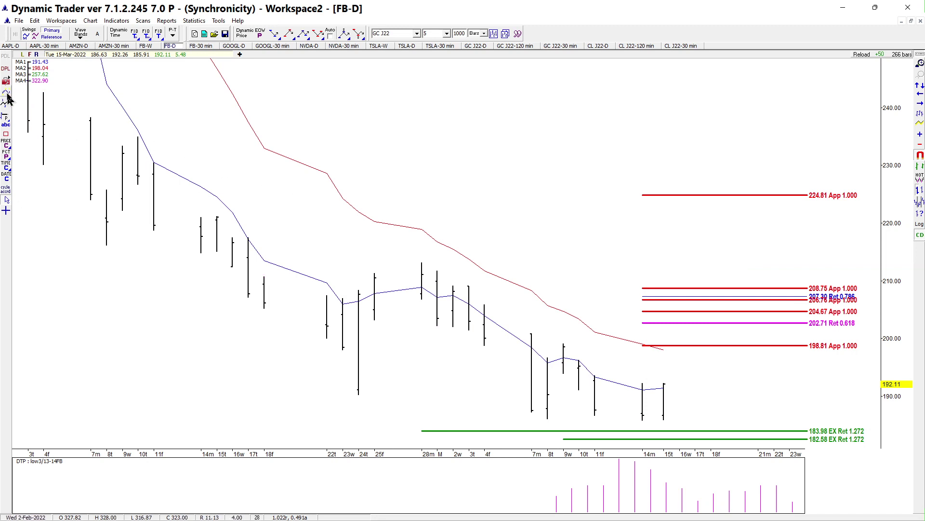
{"action": "left_click", "coordinate": [647, 433]}
{"action": "left_click_drag", "start_coordinate": [884, 304], "coordinate": [885, 307]}
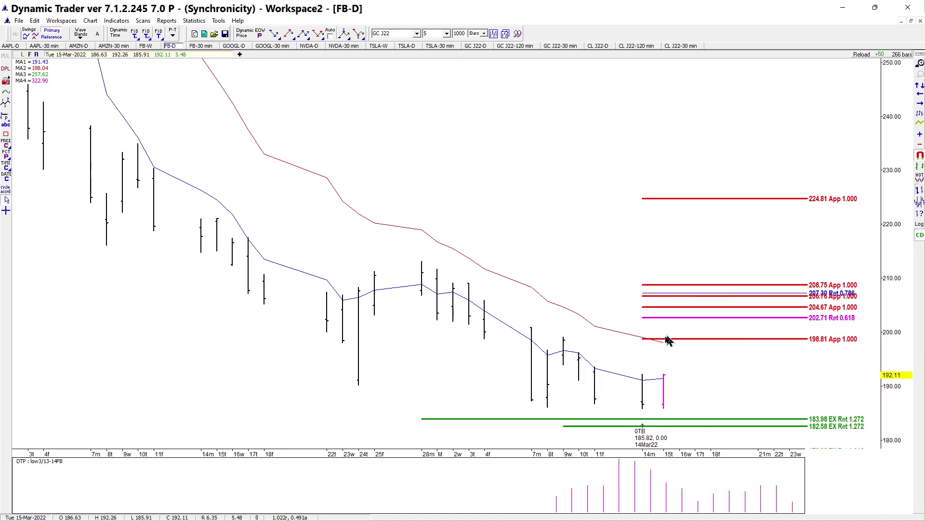
{"action": "left_click", "coordinate": [204, 46]}
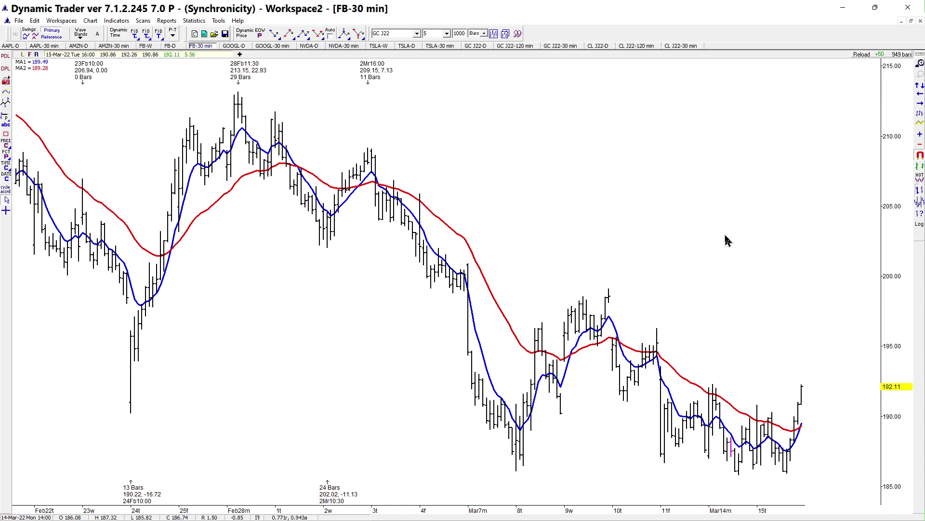
Examine the 2602-15 and 2638-43 resistance zones on the GOOGL daily chart and the projection levels on the GOOGL 30-minute chart
{"action": "left_click", "coordinate": [234, 46]}
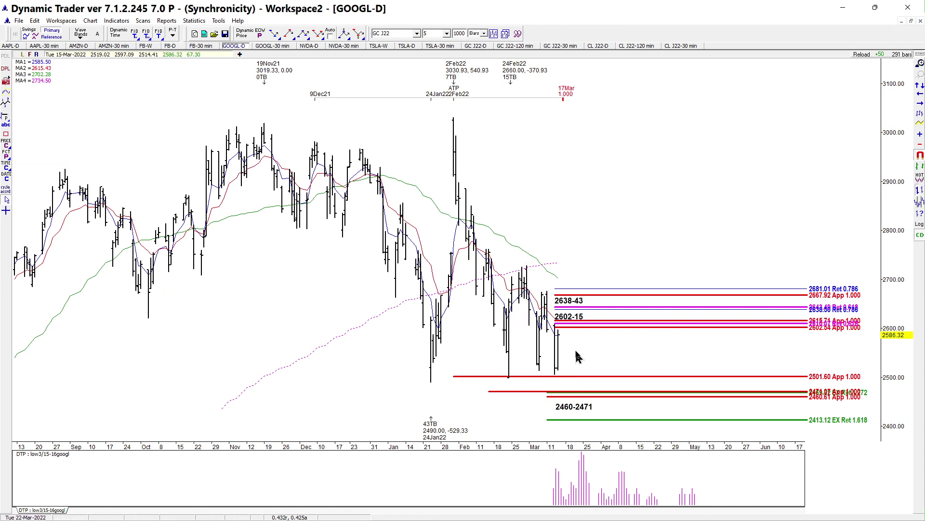
{"action": "mouse_move", "coordinate": [588, 333]}
{"action": "mouse_move", "coordinate": [601, 319]}
{"action": "left_click", "coordinate": [553, 375]}
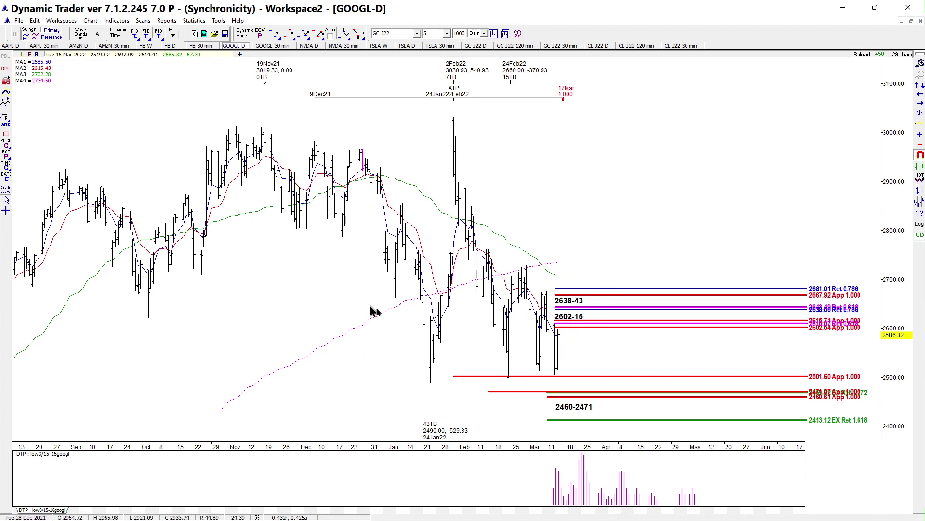
{"action": "left_click", "coordinate": [401, 353]}
{"action": "left_click", "coordinate": [534, 333]}
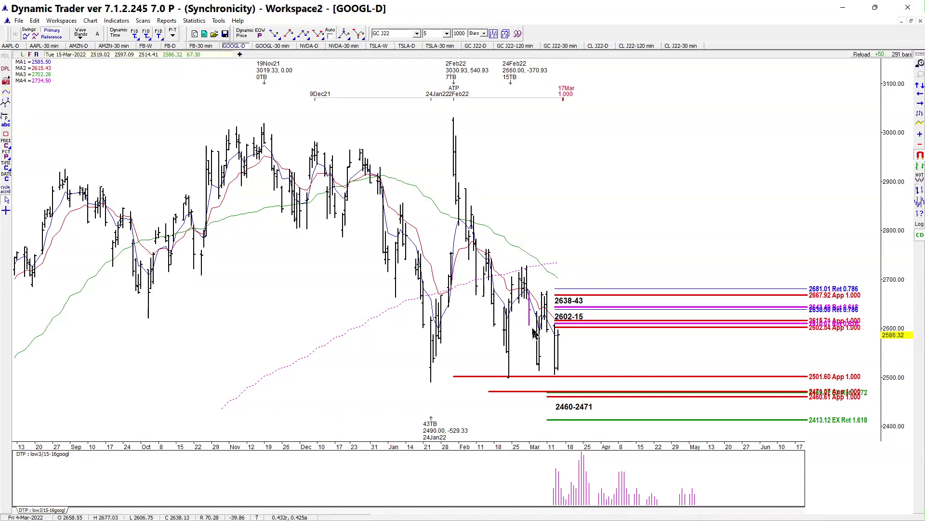
{"action": "left_click", "coordinate": [280, 47]}
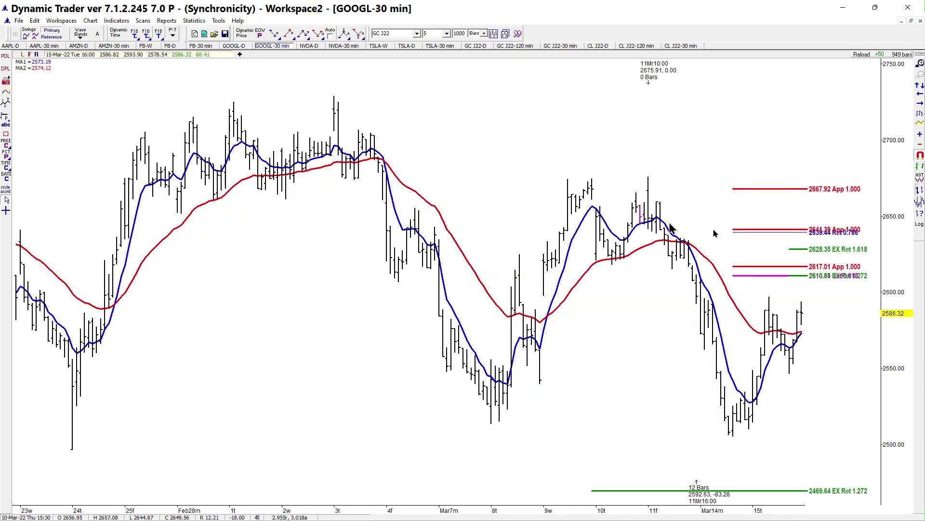
{"action": "left_click_drag", "start_coordinate": [895, 284], "coordinate": [884, 279]}
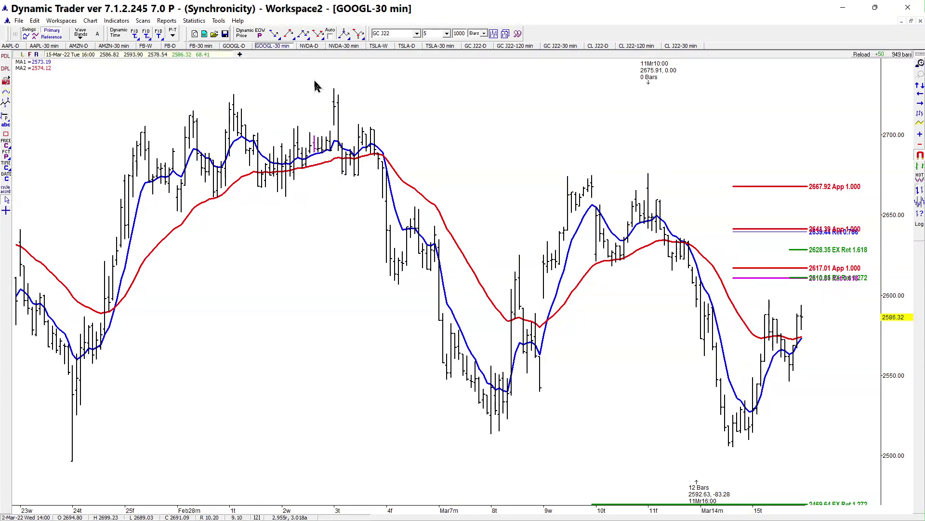
Open the NVDA daily chart and erase the EX Ret group containing the 235.84 and 240.47 levels
{"action": "left_click", "coordinate": [311, 46]}
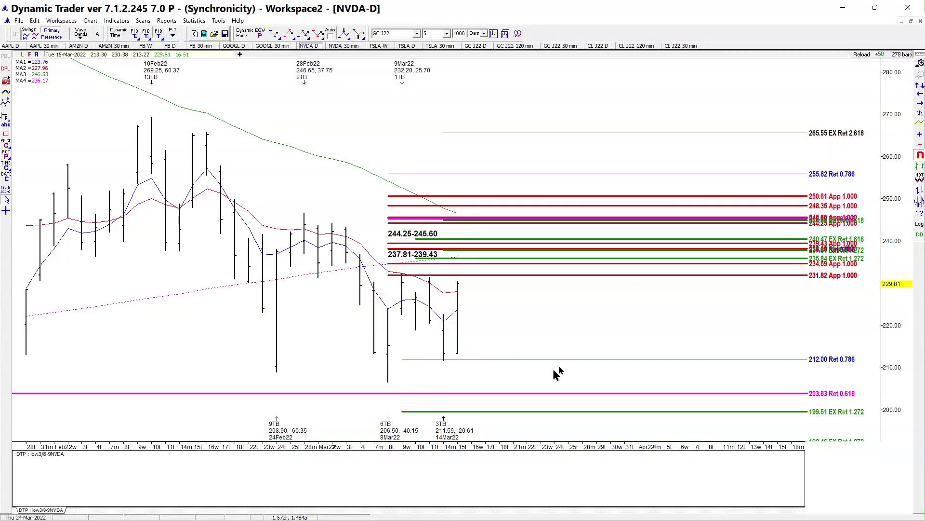
{"action": "scroll", "coordinate": [894, 231], "scroll_direction": "down", "scroll_amount": 1}
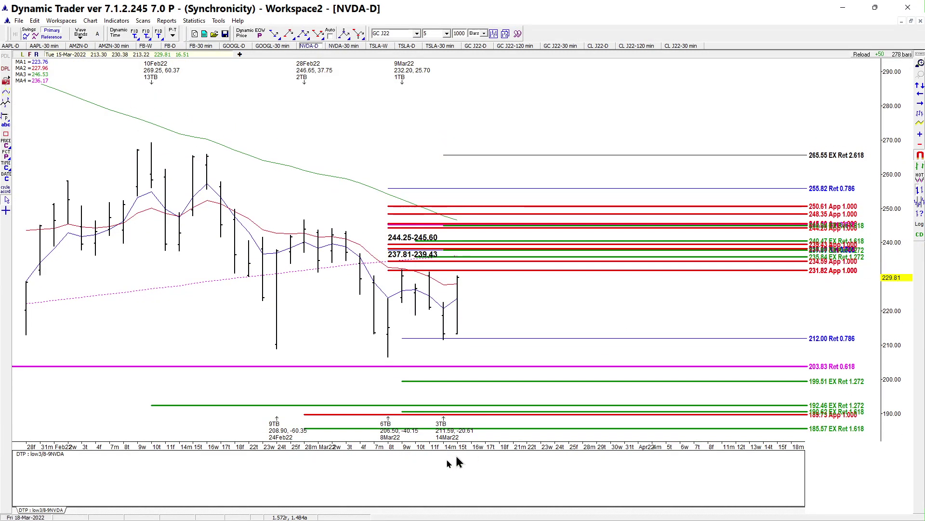
{"action": "mouse_move", "coordinate": [473, 443]}
{"action": "left_mouse_down"}
{"action": "mouse_move", "coordinate": [486, 440]}
{"action": "mouse_move", "coordinate": [479, 444]}
{"action": "left_mouse_up"}
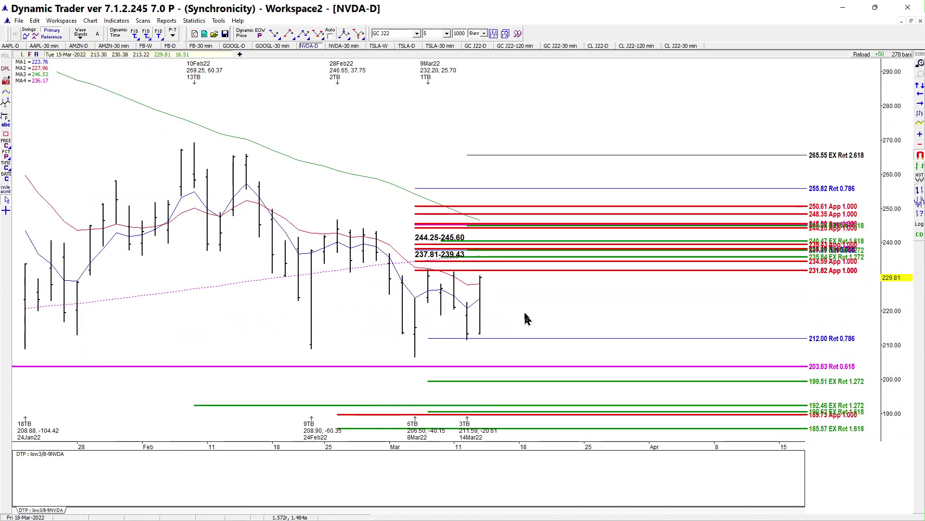
{"action": "left_click_drag", "start_coordinate": [897, 244], "coordinate": [884, 217]}
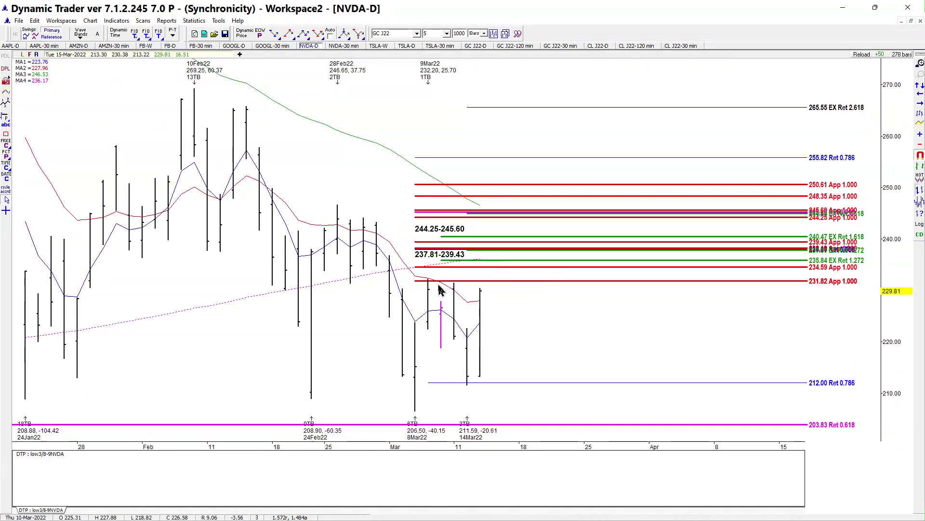
{"action": "right_click", "coordinate": [490, 266]}
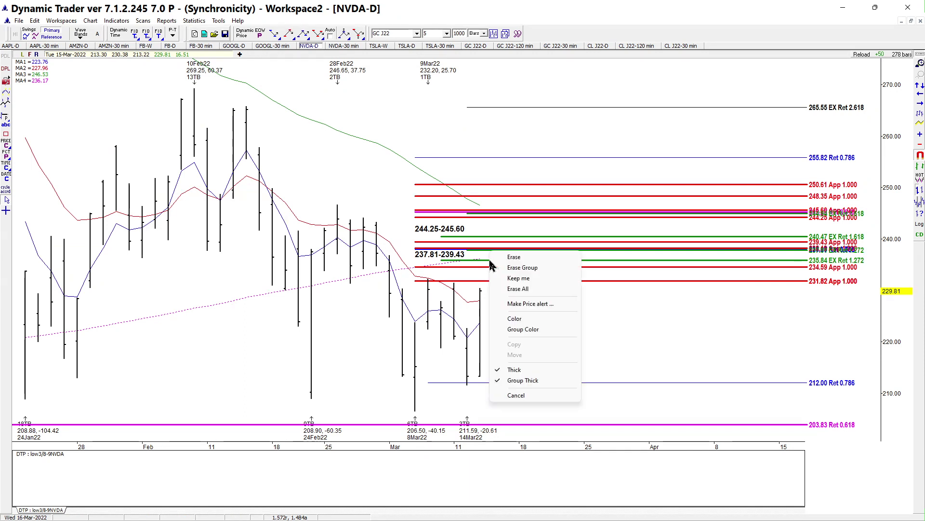
{"action": "left_click", "coordinate": [494, 270]}
Project retracements from the 9 March high to the 14 March low on the NVDA daily chart, and erase the 0.236 to 0.786 lines
{"action": "left_click", "coordinate": [274, 34]}
{"action": "left_click", "coordinate": [428, 308]}
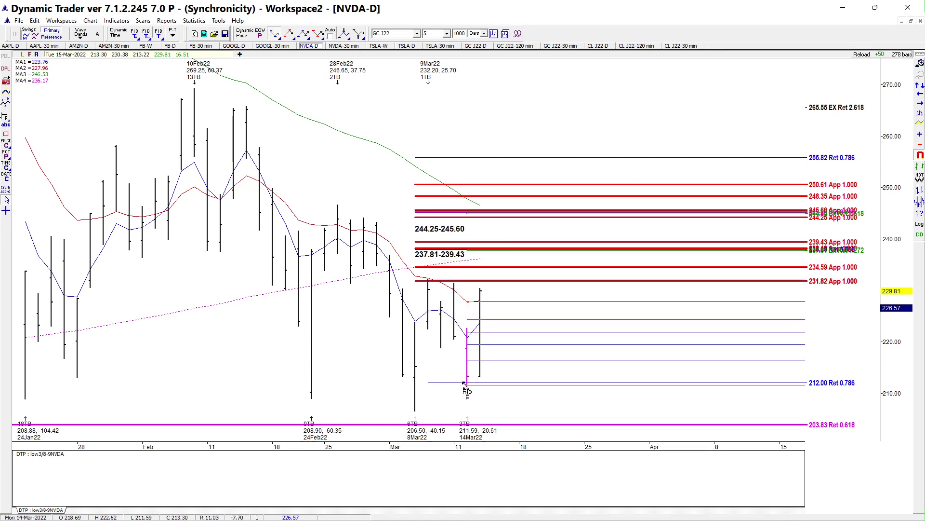
{"action": "left_click", "coordinate": [469, 381]}
{"action": "right_click", "coordinate": [523, 358]}
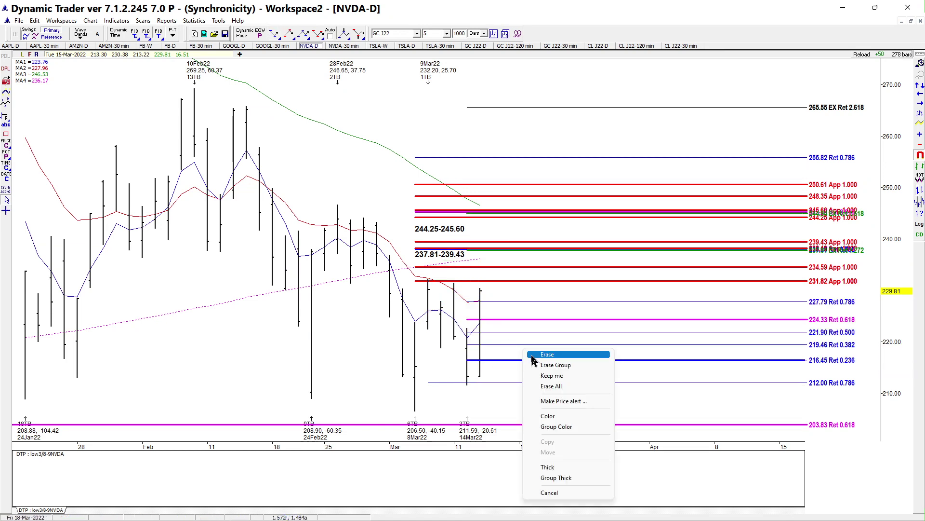
{"action": "left_click", "coordinate": [535, 365]}
{"action": "left_click", "coordinate": [512, 301]}
{"action": "left_click", "coordinate": [520, 320]}
{"action": "left_click", "coordinate": [519, 331]}
{"action": "left_click", "coordinate": [520, 345]}
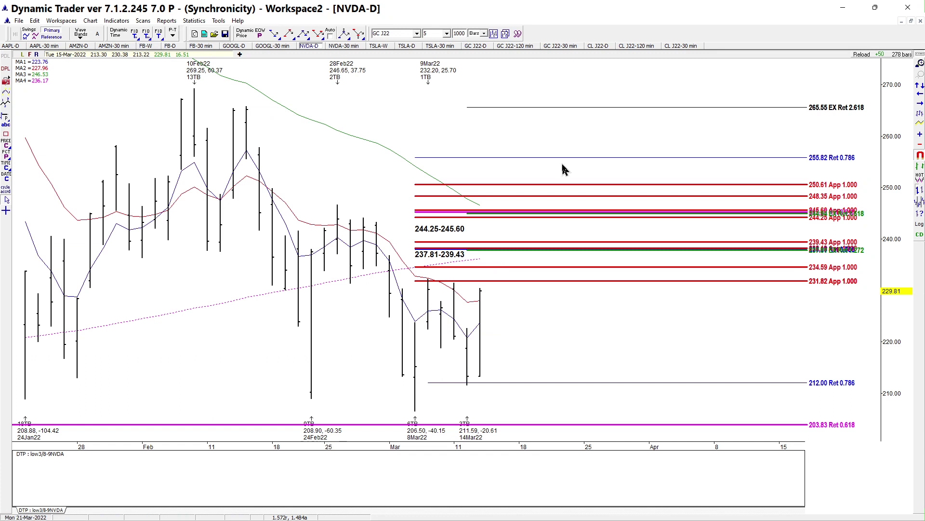
Trace the NVDA swings from the 8 March low up to the 237.81-239.43 zone with pen strokes and box that zone's label
{"action": "mouse_move", "coordinate": [428, 281]}
{"action": "left_mouse_down"}
{"action": "mouse_move", "coordinate": [466, 386]}
{"action": "mouse_move", "coordinate": [498, 258]}
{"action": "left_mouse_up"}
{"action": "key", "text": "Escape"}
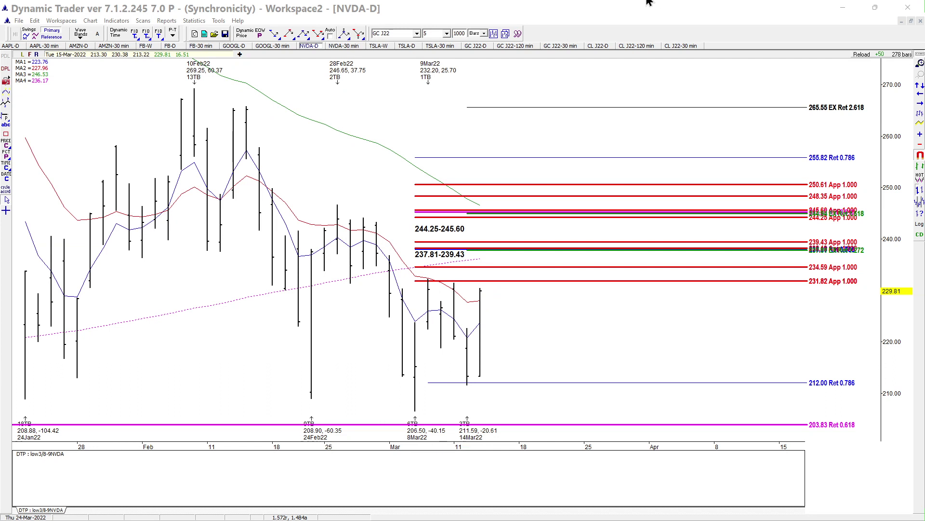
{"action": "mouse_move", "coordinate": [393, 410]}
{"action": "left_mouse_down"}
{"action": "mouse_move", "coordinate": [423, 279]}
{"action": "mouse_move", "coordinate": [464, 386]}
{"action": "mouse_move", "coordinate": [487, 301]}
{"action": "mouse_move", "coordinate": [495, 248]}
{"action": "mouse_move", "coordinate": [484, 248]}
{"action": "left_mouse_up"}
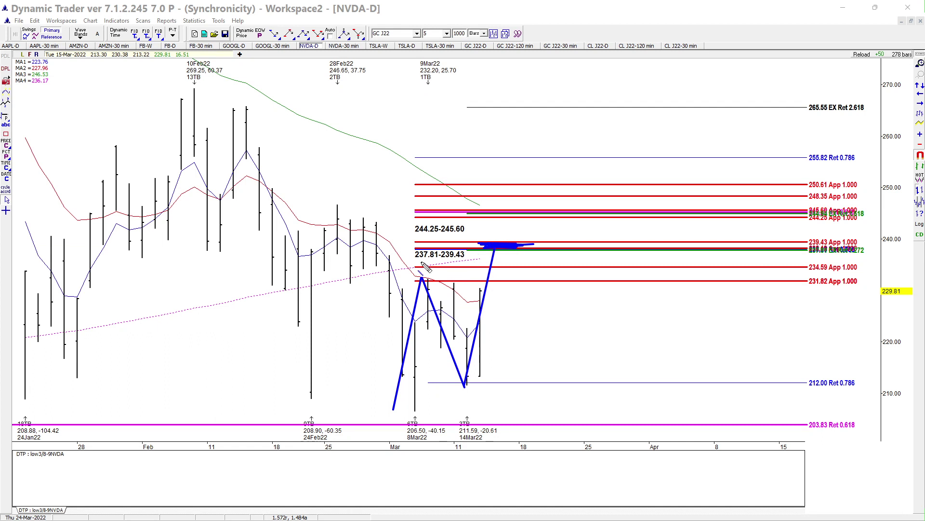
{"action": "mouse_move", "coordinate": [418, 260]}
{"action": "left_mouse_down"}
{"action": "mouse_move", "coordinate": [477, 262]}
{"action": "mouse_move", "coordinate": [473, 253]}
{"action": "left_mouse_up"}
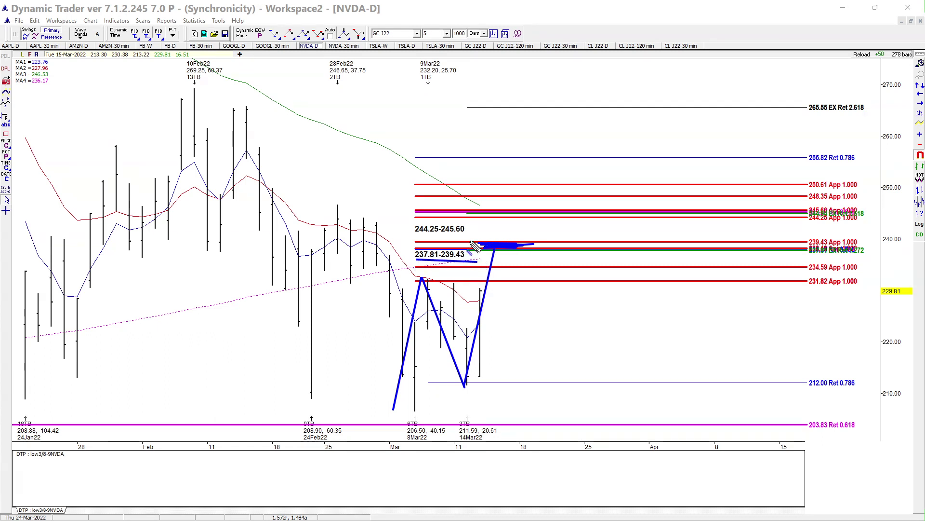
{"action": "left_click_drag", "start_coordinate": [415, 240], "coordinate": [470, 247]}
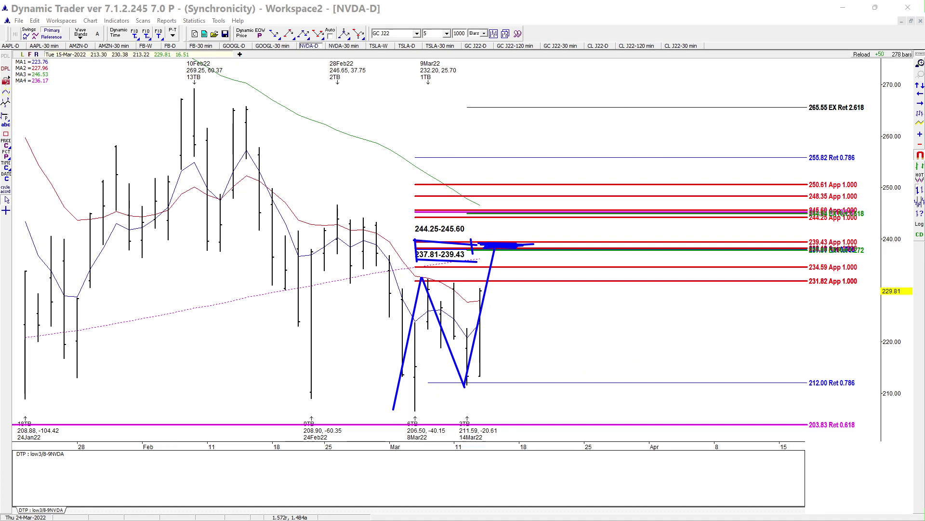
Clear the pen strokes from the NVDA daily chart and examine the projection levels on the NVDA 30-minute chart
{"action": "left_click", "coordinate": [640, 2]}
{"action": "left_click", "coordinate": [514, 330]}
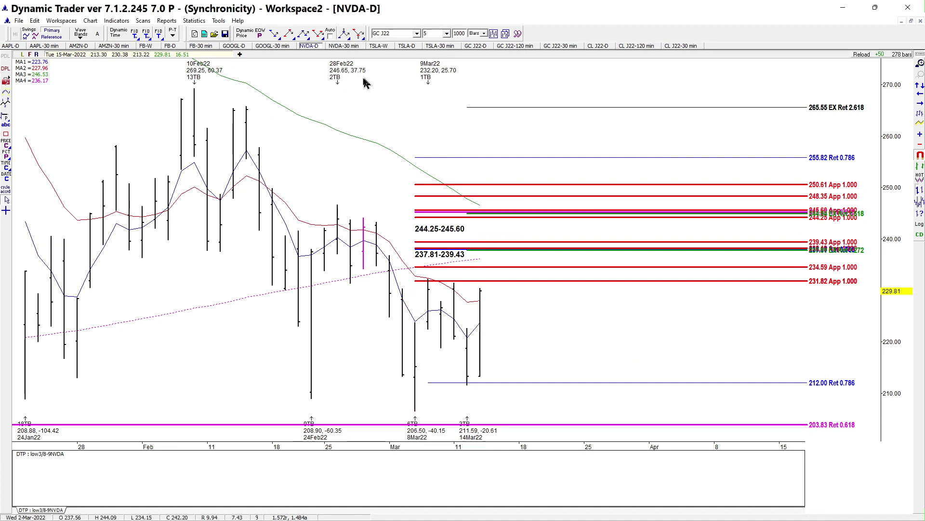
{"action": "left_click", "coordinate": [344, 46]}
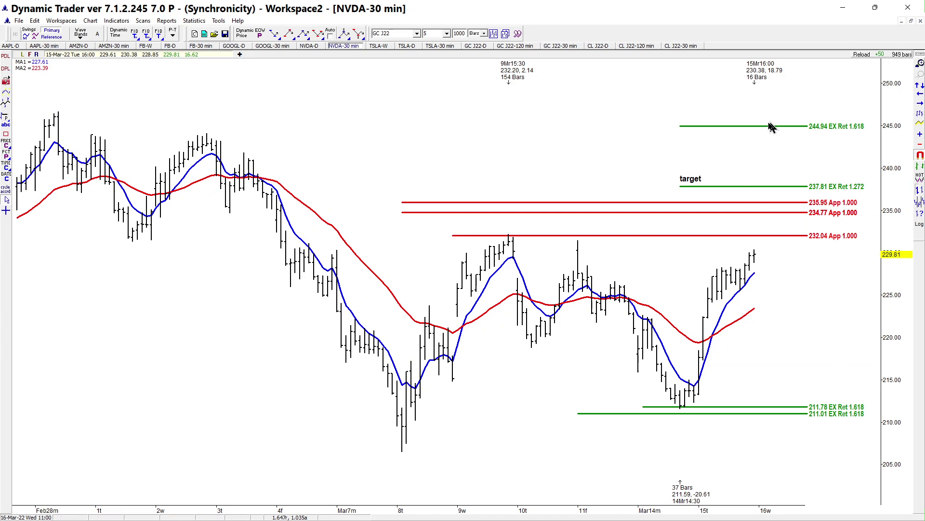
On the TSLA daily chart, trace the 24 February to 14 March swings into the 733.72-752.85 support zone with pen strokes, and clear the strokes
{"action": "left_click", "coordinate": [407, 47]}
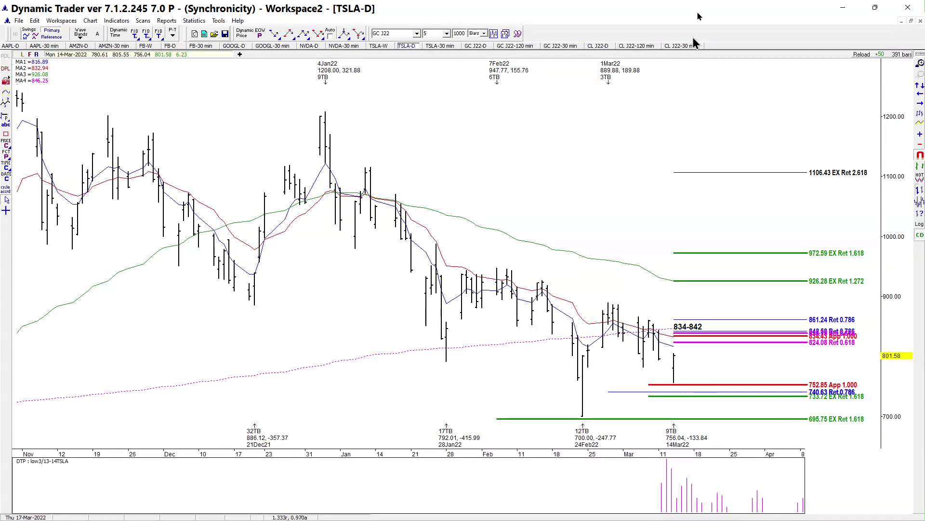
{"action": "key", "text": "ctrl+shift+d"}
{"action": "mouse_move", "coordinate": [604, 300]}
{"action": "left_mouse_down"}
{"action": "mouse_move", "coordinate": [630, 362]}
{"action": "mouse_move", "coordinate": [653, 319]}
{"action": "mouse_move", "coordinate": [676, 384]}
{"action": "left_mouse_up"}
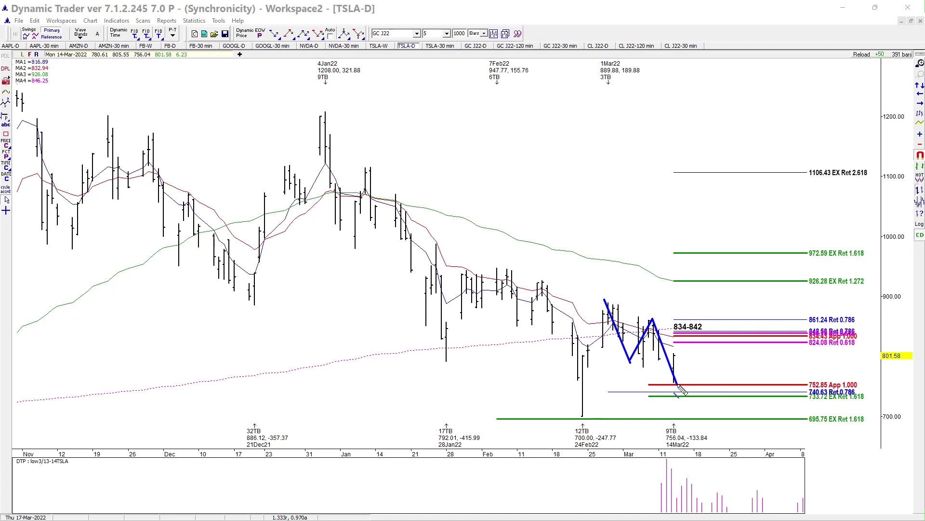
{"action": "mouse_move", "coordinate": [578, 417]}
{"action": "left_mouse_down"}
{"action": "mouse_move", "coordinate": [613, 291]}
{"action": "mouse_move", "coordinate": [648, 391]}
{"action": "left_mouse_up"}
{"action": "left_click_drag", "start_coordinate": [611, 296], "coordinate": [631, 360]}
{"action": "mouse_move", "coordinate": [643, 317]}
{"action": "left_mouse_down"}
{"action": "mouse_move", "coordinate": [676, 385]}
{"action": "mouse_move", "coordinate": [648, 335]}
{"action": "mouse_move", "coordinate": [653, 314]}
{"action": "mouse_move", "coordinate": [665, 399]}
{"action": "left_mouse_up"}
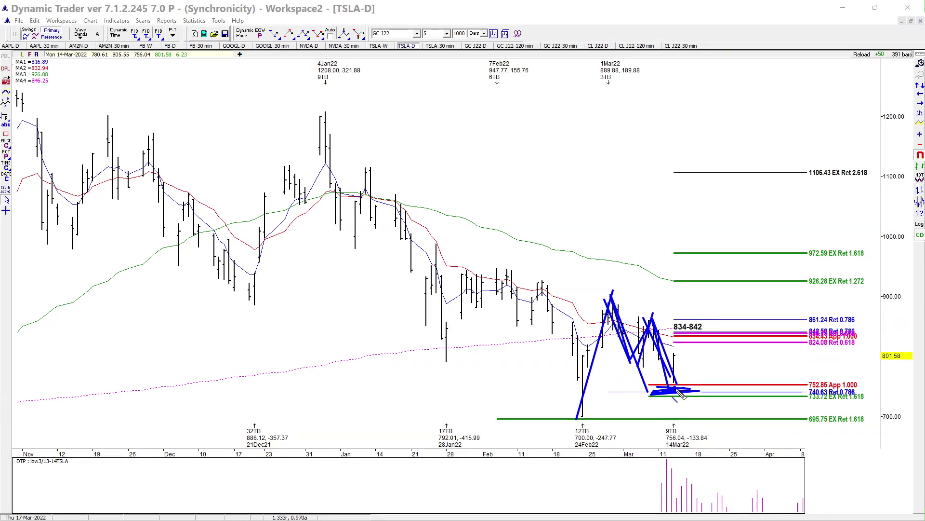
{"action": "left_click_drag", "start_coordinate": [668, 461], "coordinate": [669, 394]}
{"action": "key", "text": "Escape"}
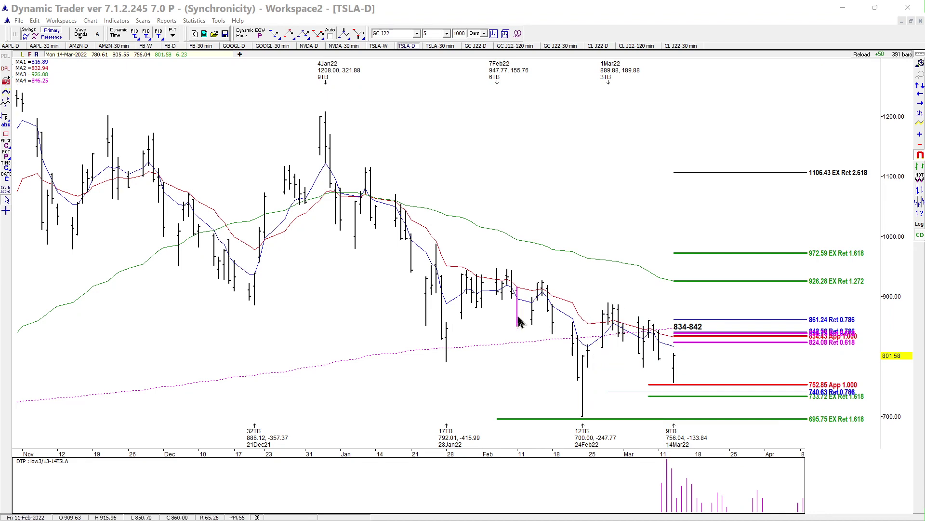
Project two 1.000 App levels, 789.66 and 791.77, down from the 15 March high on the TSLA 30-minute chart
{"action": "left_click", "coordinate": [440, 46]}
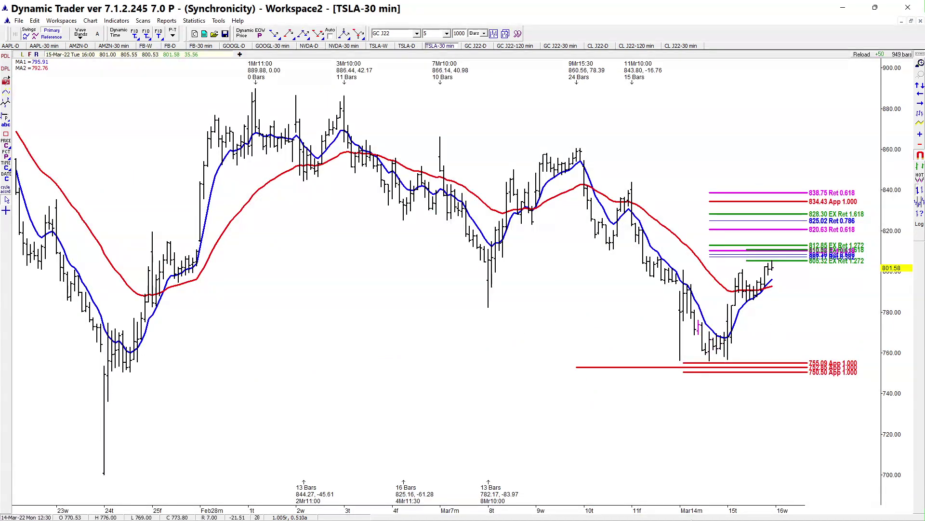
{"action": "left_click_drag", "start_coordinate": [690, 511], "coordinate": [645, 512]}
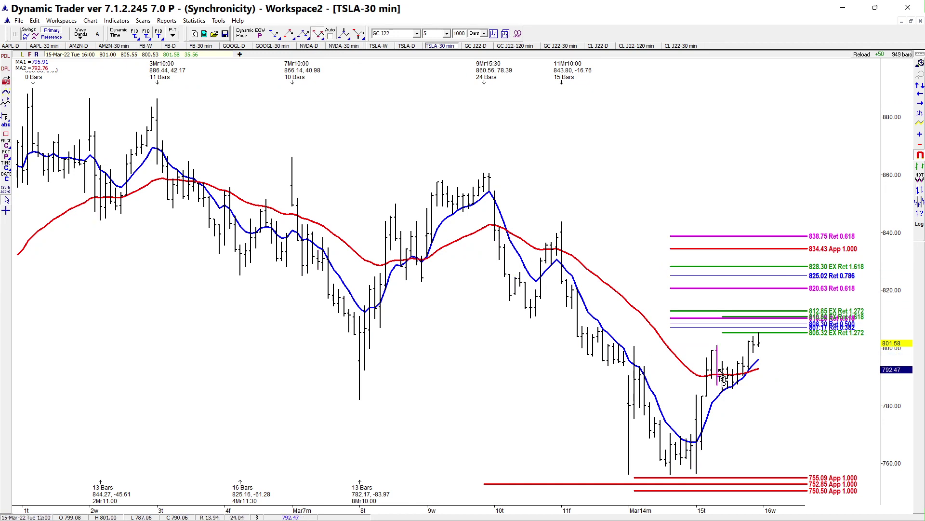
{"action": "left_click", "coordinate": [758, 357]}
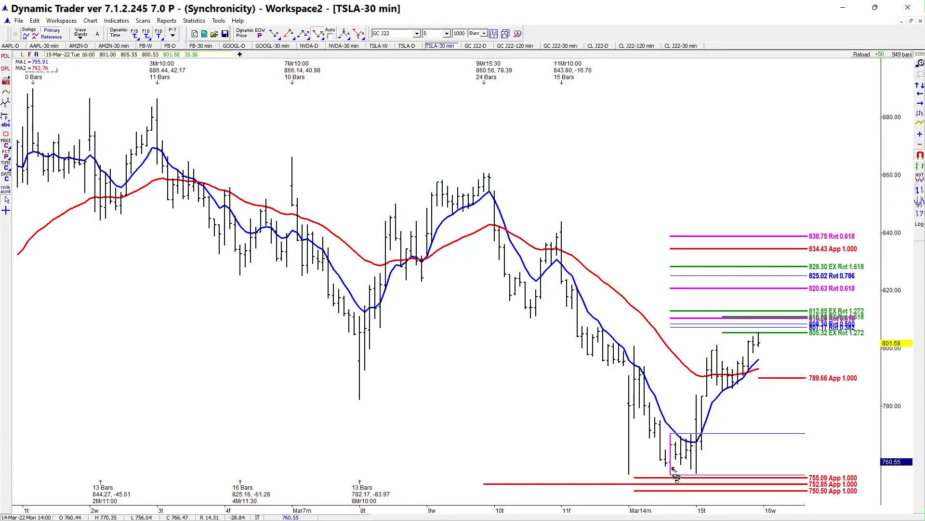
{"action": "left_click", "coordinate": [760, 357]}
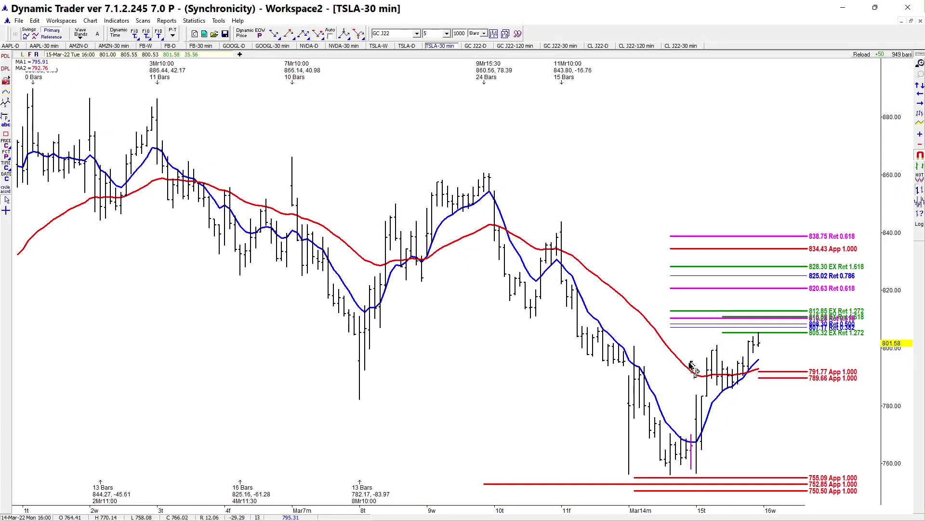
Project retracements from the 15 March swing low to that day's closing high on the TSLA 30-minute chart, and erase the lines shallower than 0.618
{"action": "left_click", "coordinate": [288, 33]}
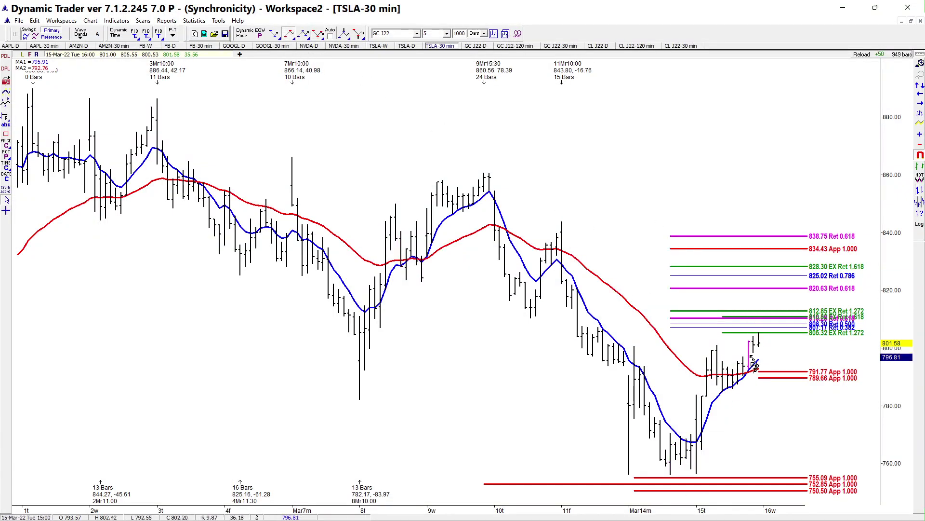
{"action": "left_click", "coordinate": [724, 398]}
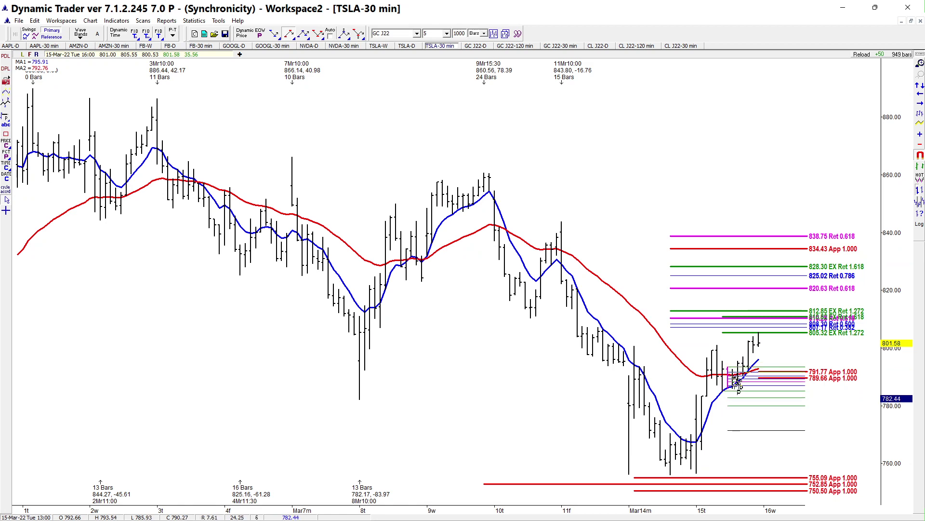
{"action": "left_click", "coordinate": [757, 350]}
{"action": "right_click", "coordinate": [775, 346]}
{"action": "left_click", "coordinate": [778, 345]}
{"action": "left_click", "coordinate": [770, 355]}
{"action": "left_click", "coordinate": [771, 361]}
{"action": "right_click", "coordinate": [775, 365]}
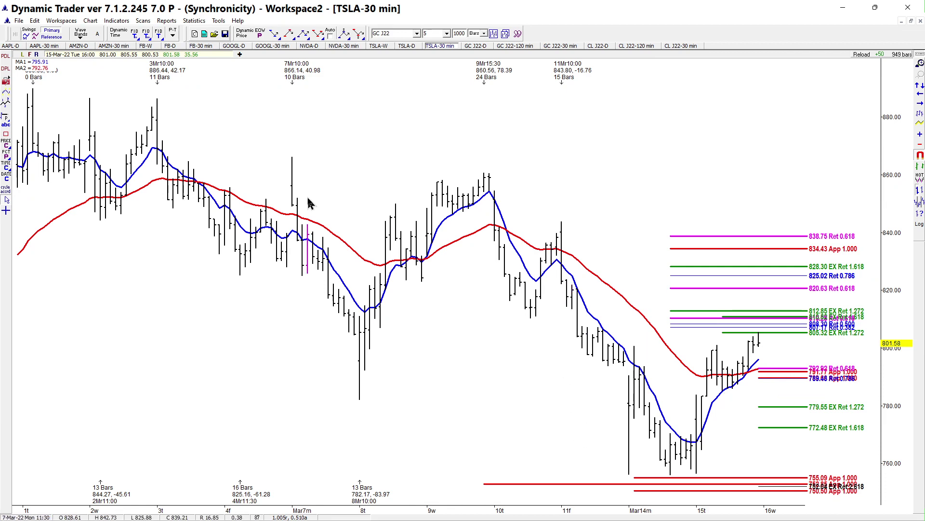
Examine the retracement support levels on the GC J22 daily chart and the 1892.80-1901.40 zone on the GC J22 120-minute chart
{"action": "left_click", "coordinate": [476, 47]}
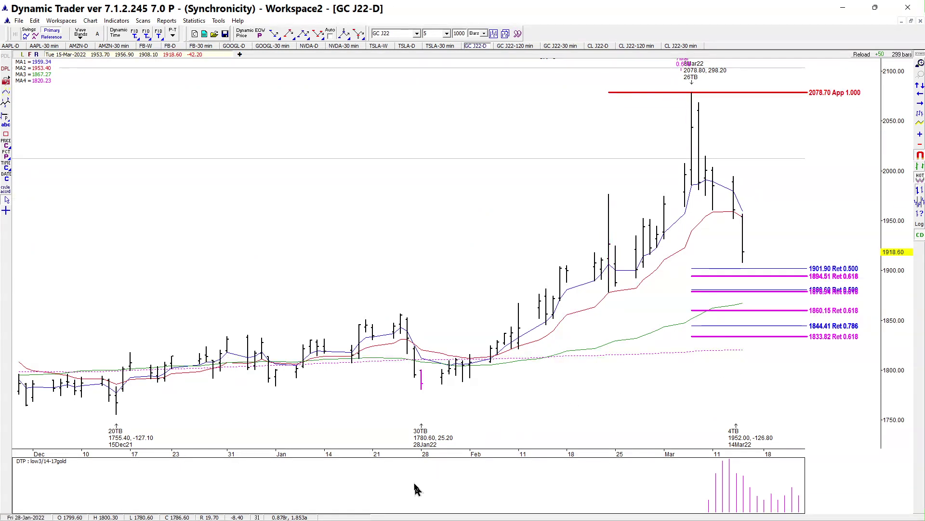
{"action": "left_click_drag", "start_coordinate": [450, 454], "coordinate": [453, 440]}
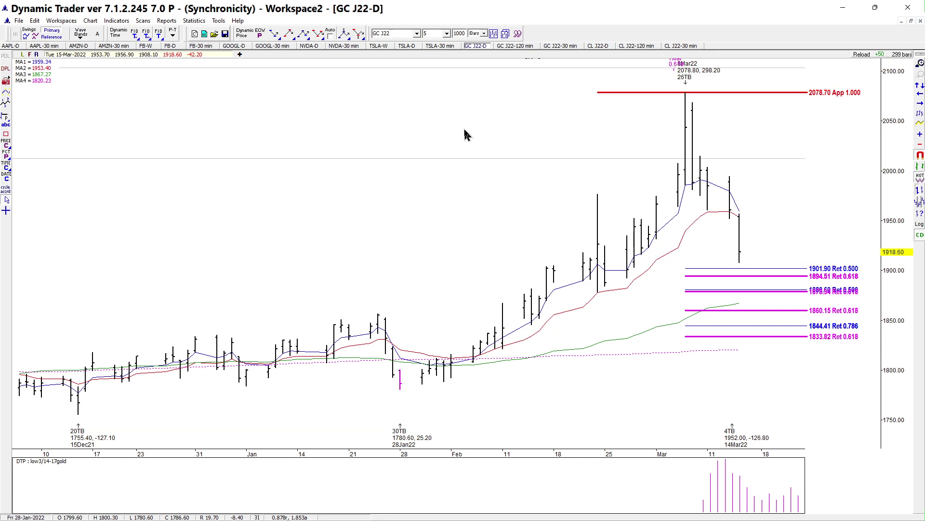
{"action": "left_click", "coordinate": [514, 46]}
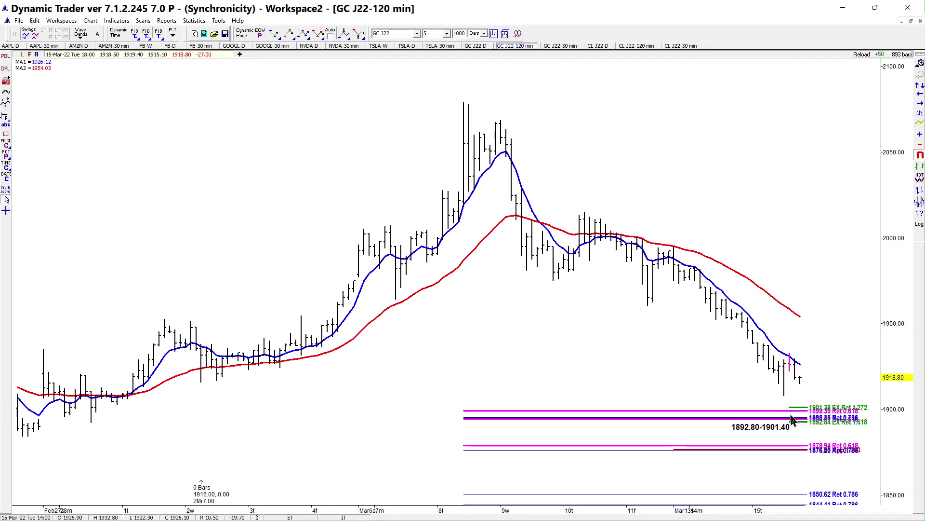
Open the GC J22 30-minute chart and erase the 1917.54 Ret 0.618 line
{"action": "left_click", "coordinate": [561, 46]}
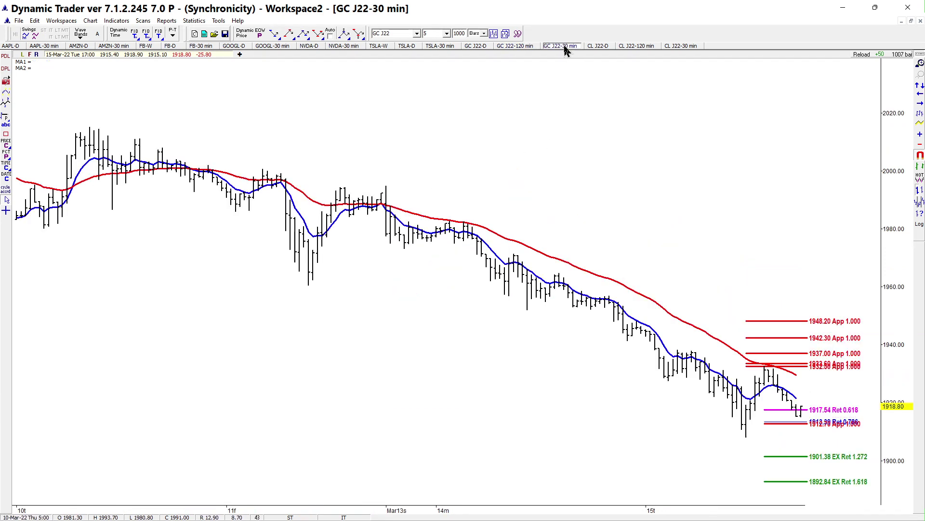
{"action": "right_click", "coordinate": [782, 414]}
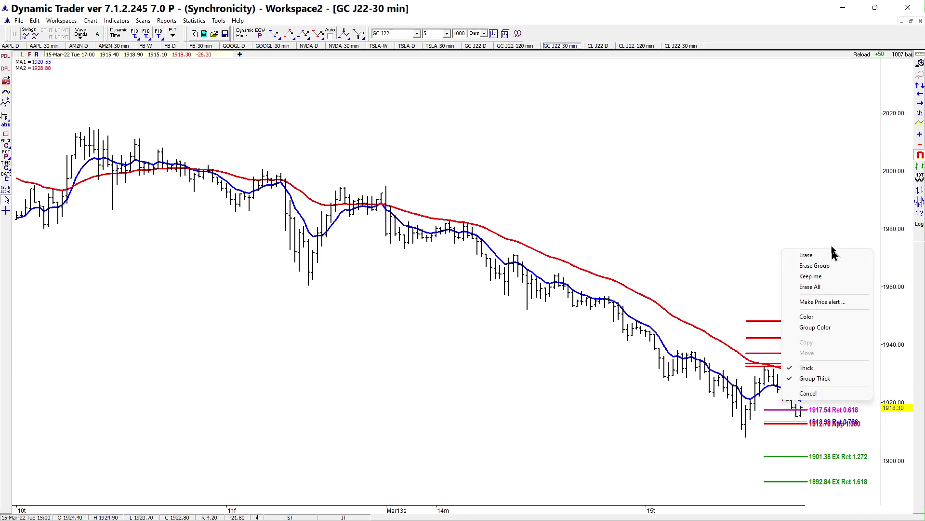
{"action": "left_click", "coordinate": [809, 254]}
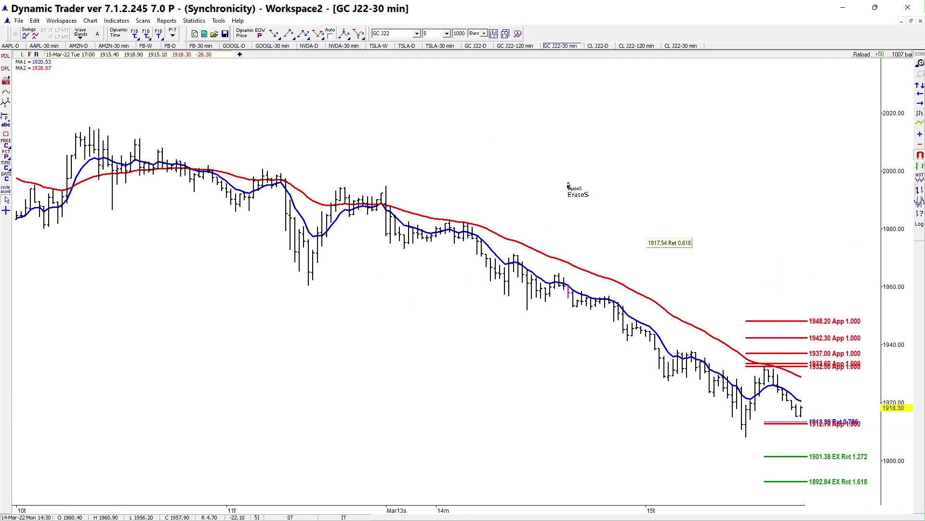
Trace the drop from the 15 March swing high to the 1901.38 level on the GC J22 30-minute chart with a pen stroke, and clear the stroke
{"action": "left_click_drag", "start_coordinate": [892, 106], "coordinate": [858, 240]}
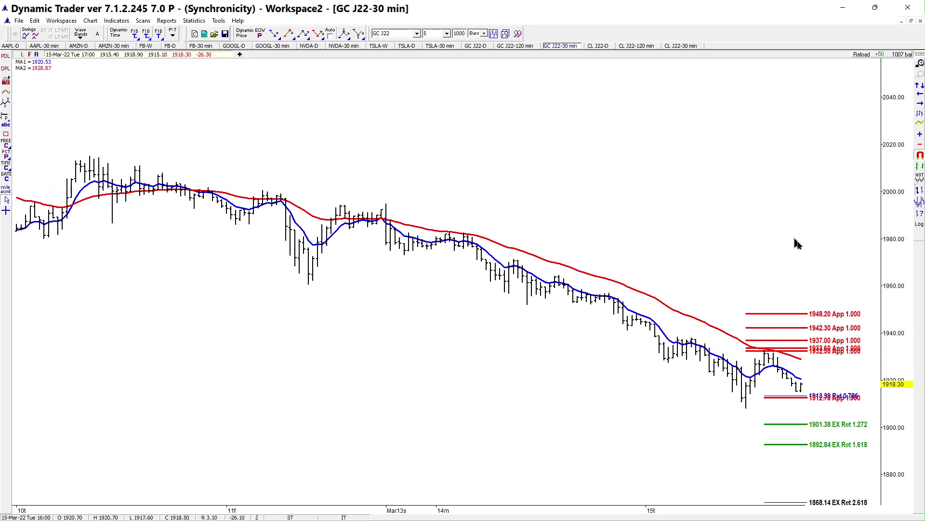
{"action": "left_click_drag", "start_coordinate": [889, 270], "coordinate": [889, 264]}
{"action": "left_click_drag", "start_coordinate": [659, 510], "coordinate": [631, 510]}
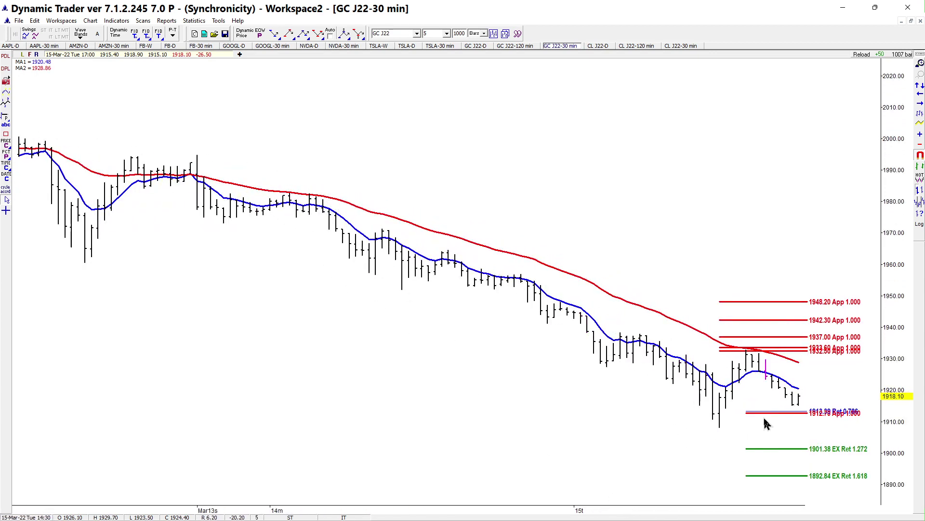
{"action": "mouse_move", "coordinate": [755, 354]}
{"action": "left_click_drag", "start_coordinate": [747, 350], "coordinate": [793, 450]}
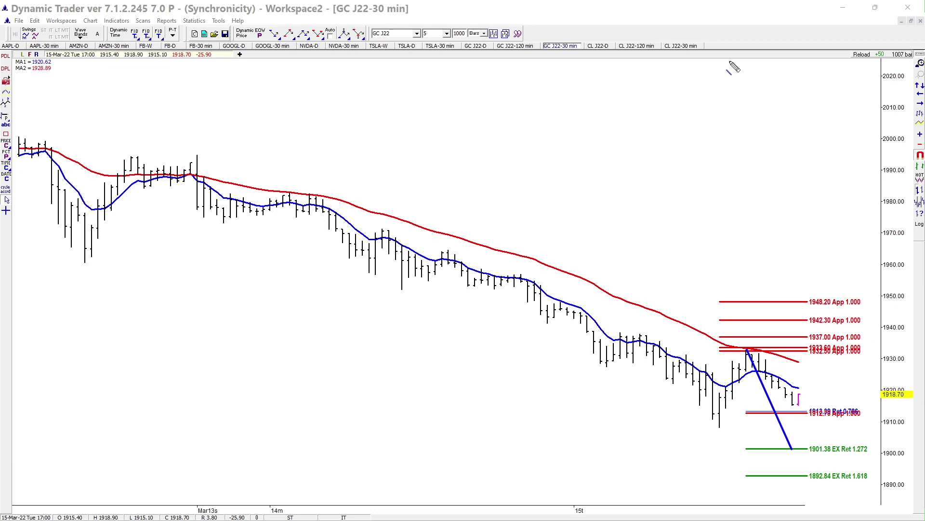
{"action": "key", "text": "Escape"}
{"action": "left_click", "coordinate": [680, 126]}
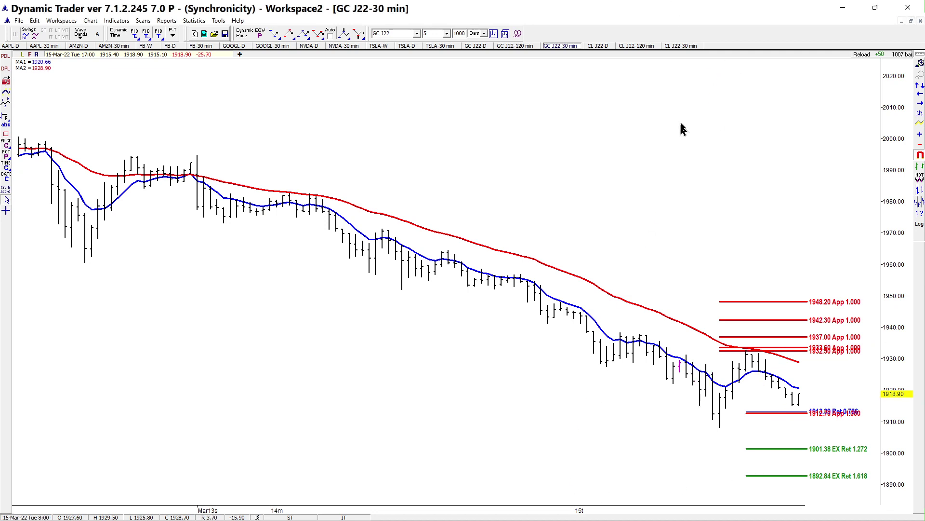
Examine the 1912.70-1913.39 support and the 1932.50-1948.20 App levels close up on the GC J22 30-minute chart
{"action": "left_click_drag", "start_coordinate": [655, 510], "coordinate": [637, 512]}
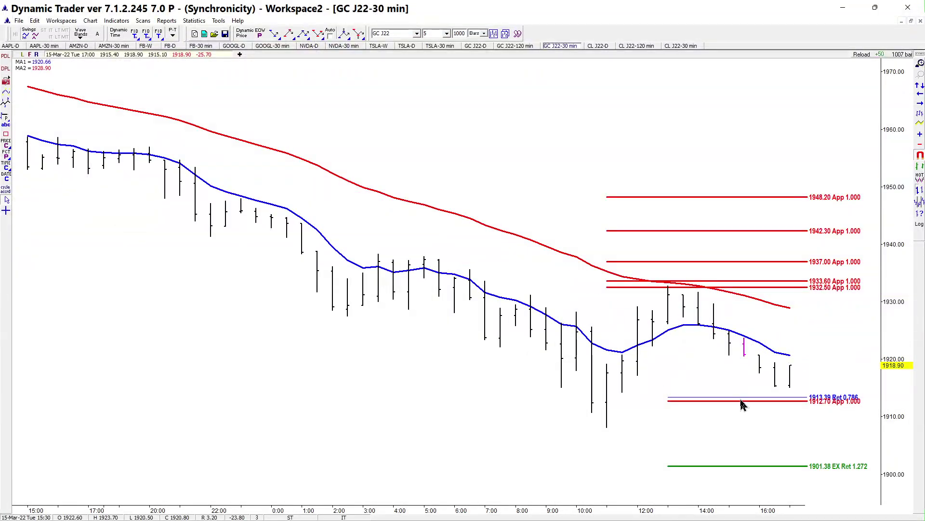
{"action": "left_click_drag", "start_coordinate": [901, 392], "coordinate": [896, 380]}
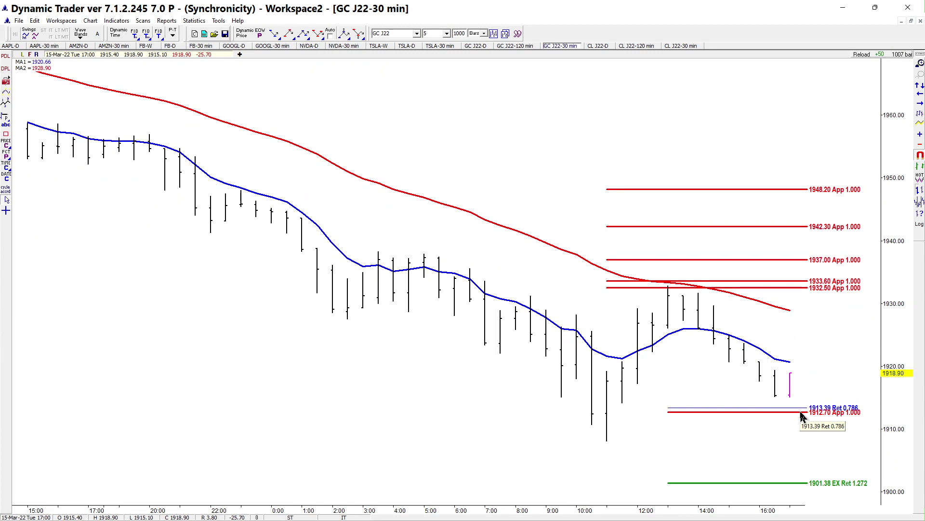
{"action": "left_click_drag", "start_coordinate": [888, 343], "coordinate": [891, 349]}
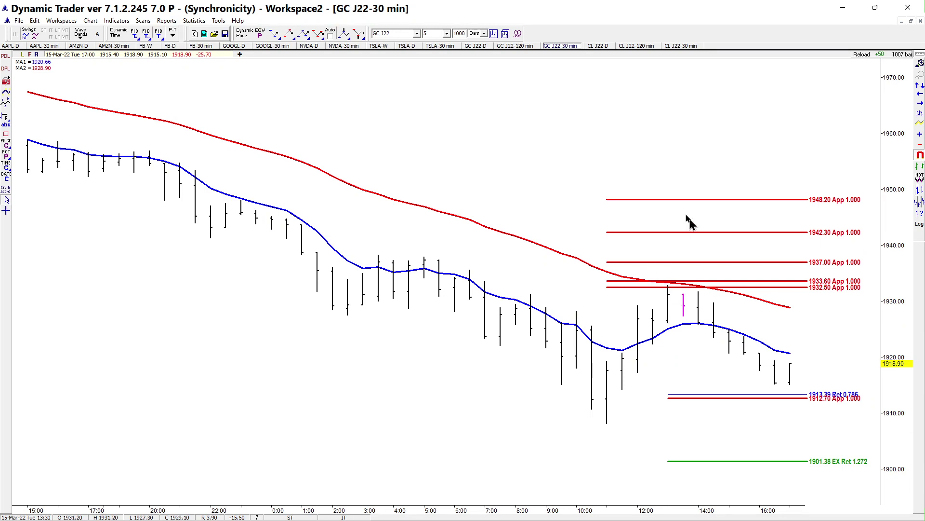
Examine the retracement and projection levels on the CL J22 daily and 120-minute charts, down to the support below 92
{"action": "left_click", "coordinate": [598, 46]}
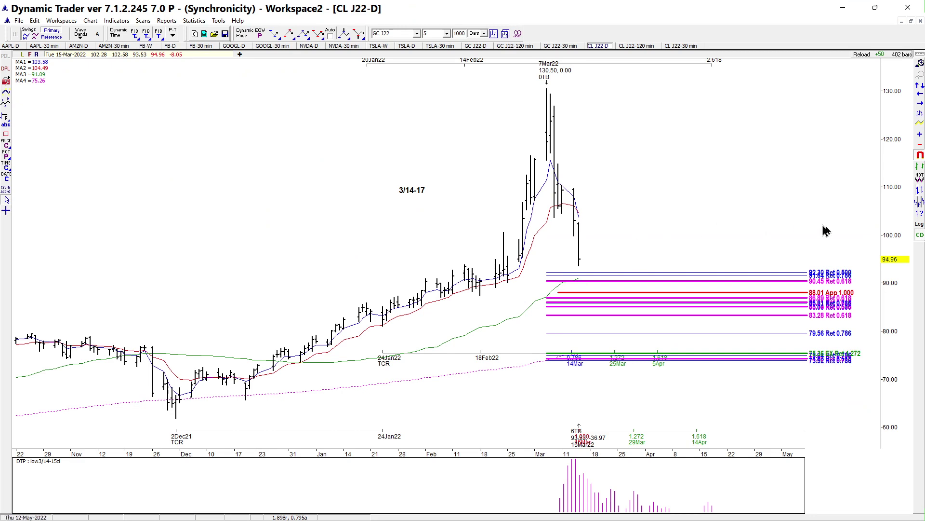
{"action": "left_click_drag", "start_coordinate": [887, 282], "coordinate": [763, 259]}
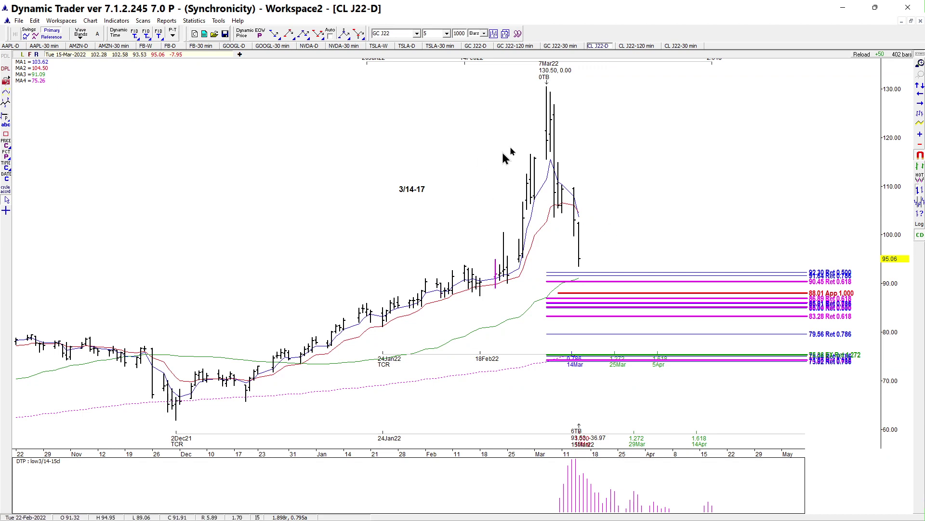
{"action": "left_click", "coordinate": [636, 46]}
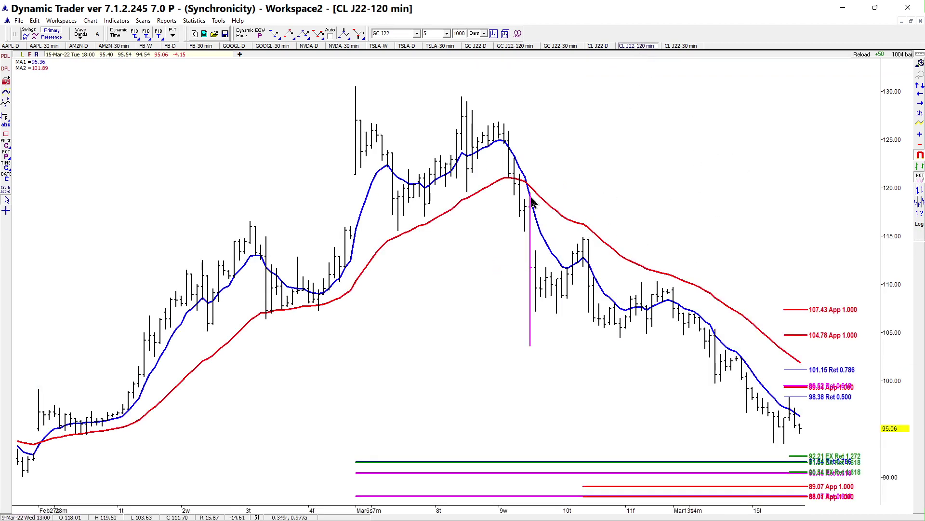
{"action": "left_click_drag", "start_coordinate": [883, 351], "coordinate": [884, 360]}
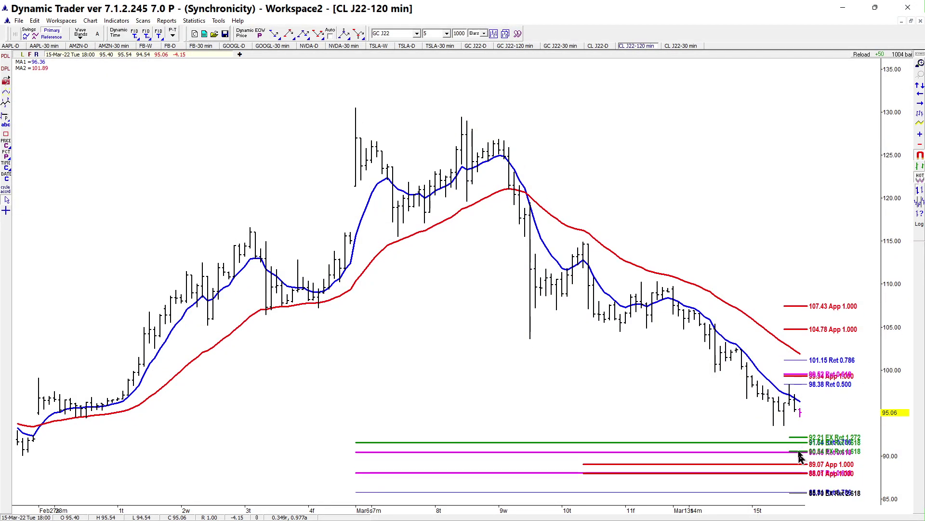
Open the CL J22 30-minute chart and erase the 94.98 App 1.000 line
{"action": "left_click", "coordinate": [680, 45]}
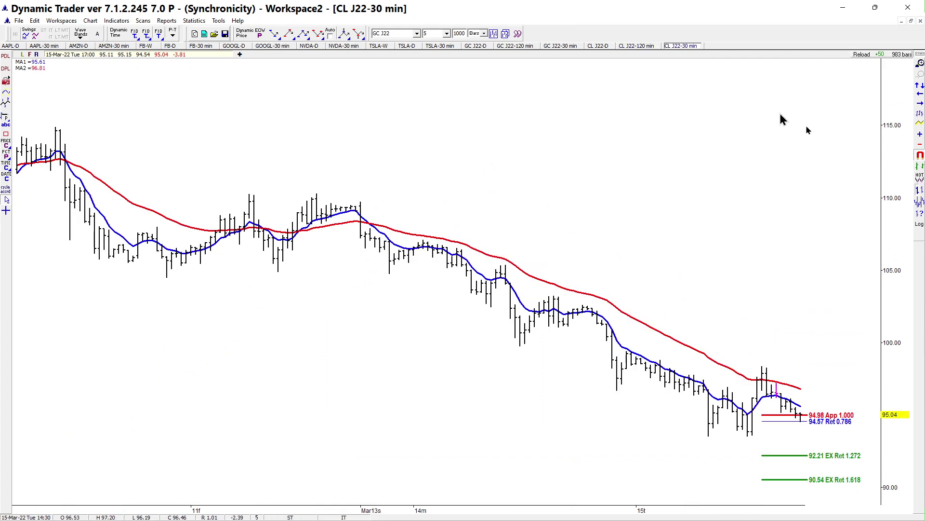
{"action": "right_click", "coordinate": [777, 418]}
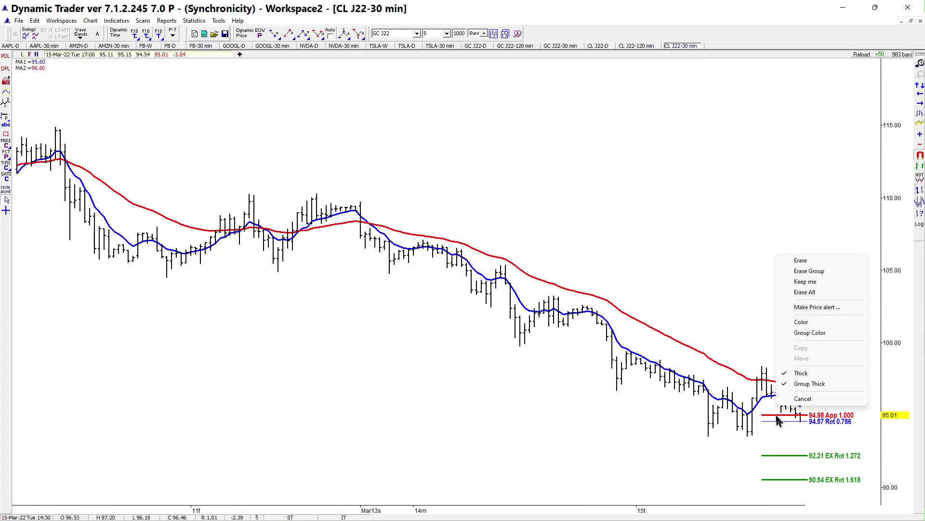
{"action": "left_click", "coordinate": [815, 261]}
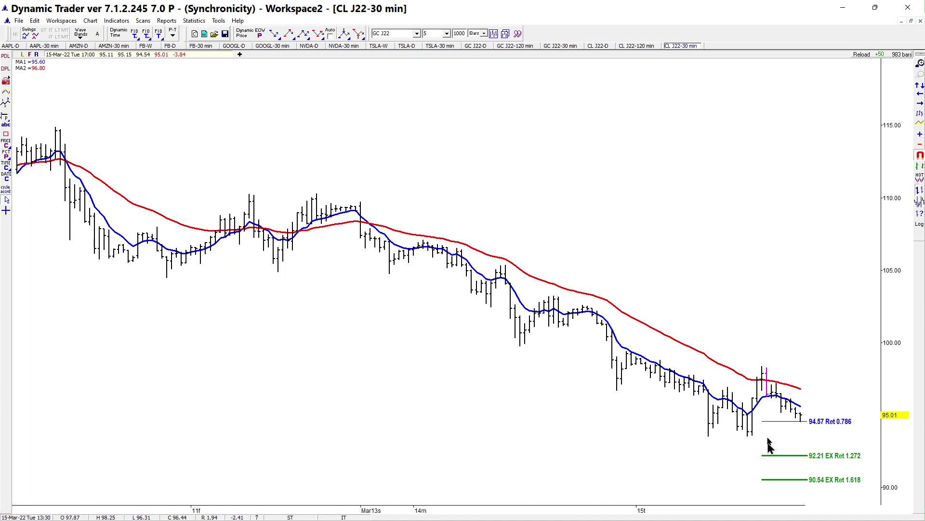
{"action": "left_click_drag", "start_coordinate": [437, 511], "coordinate": [516, 490]}
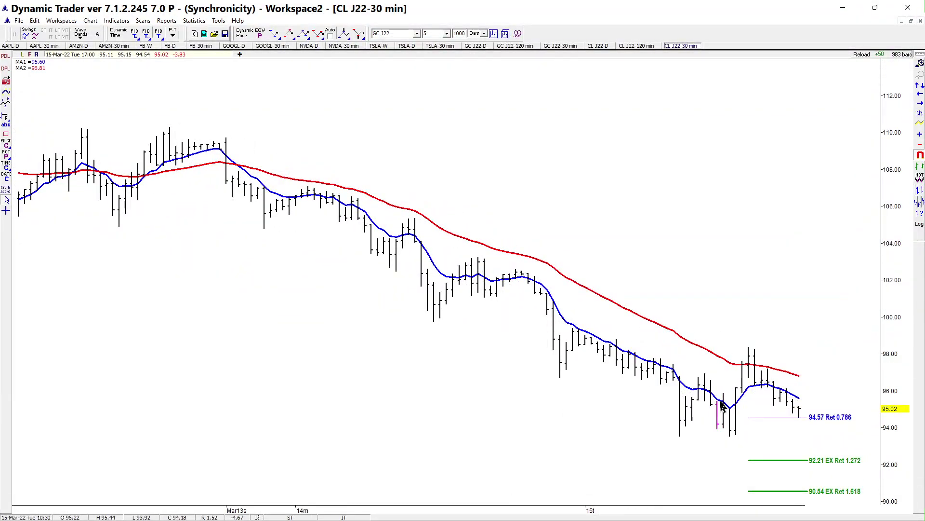